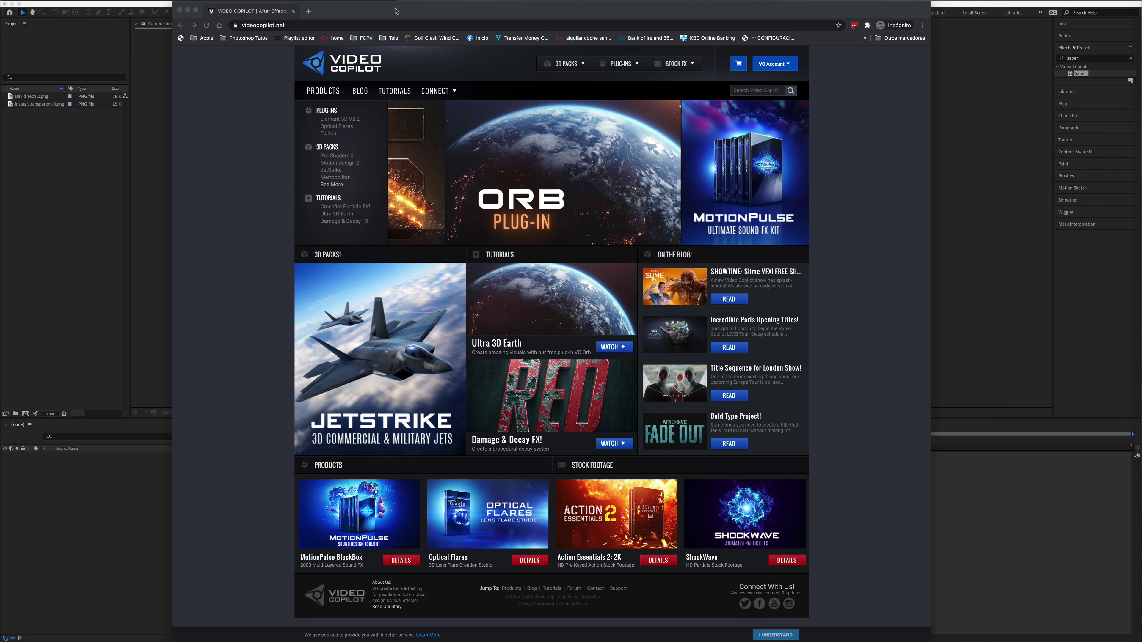
Step: Create a UHD 4K composition named Logo: 3840×2160, 23.976 fps, 30 seconds, black background
key("super+w")
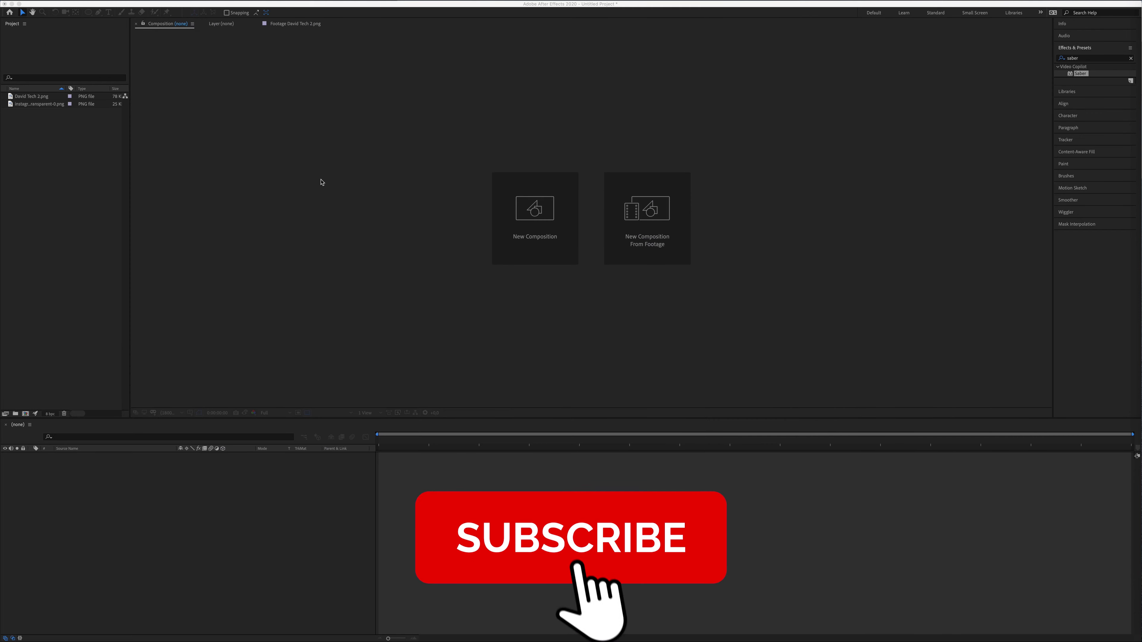
left_click(416, 158)
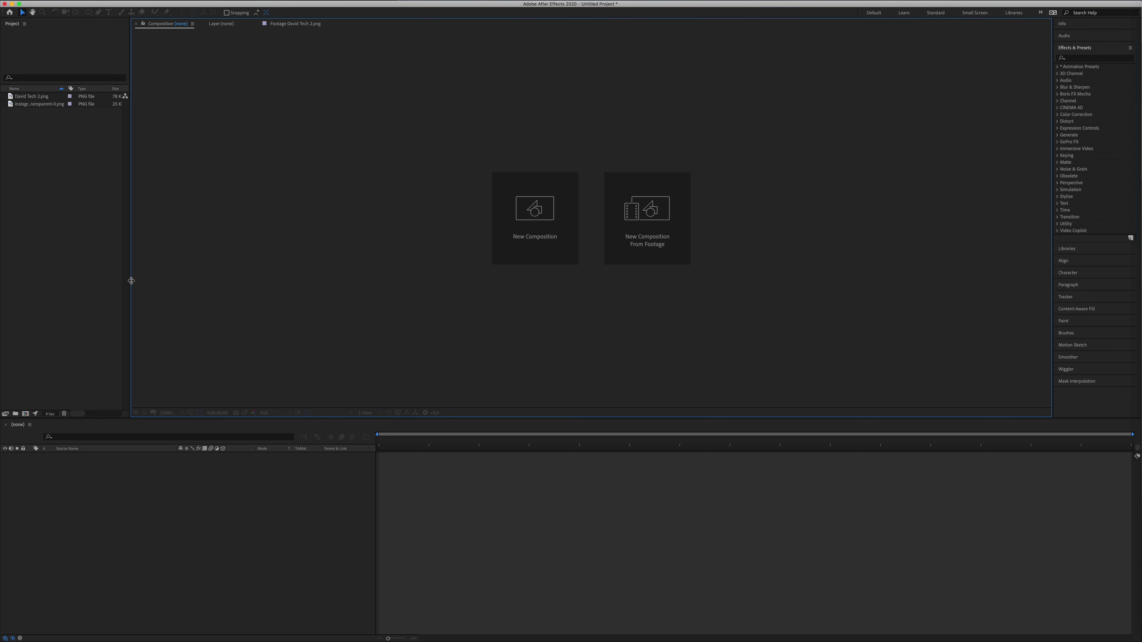
left_click(24, 414)
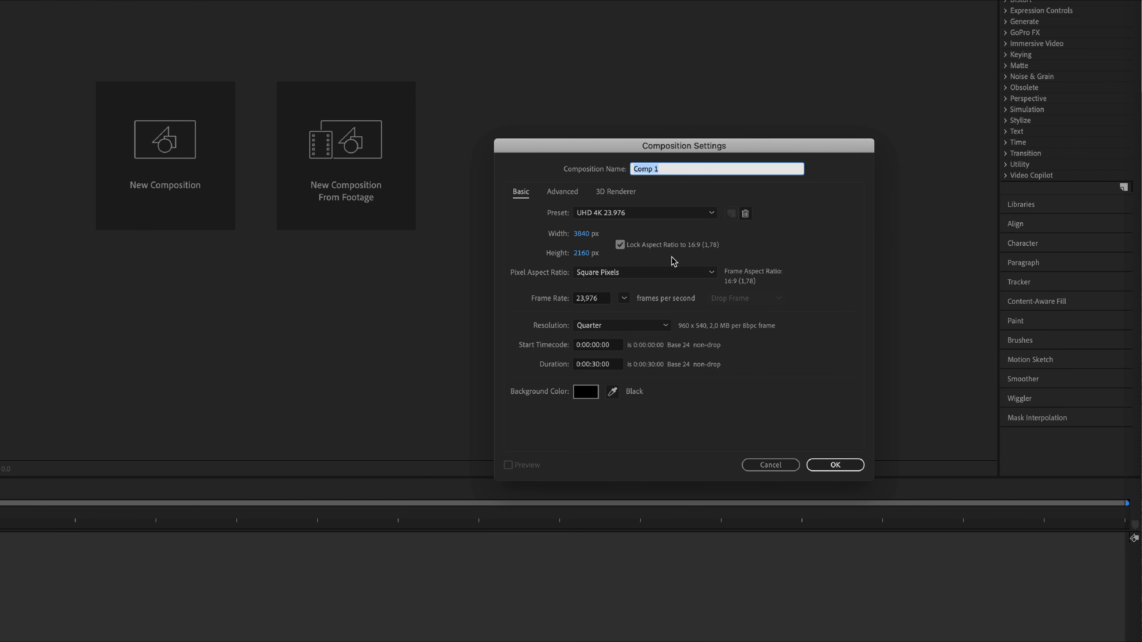
type("Logo")
left_click(834, 465)
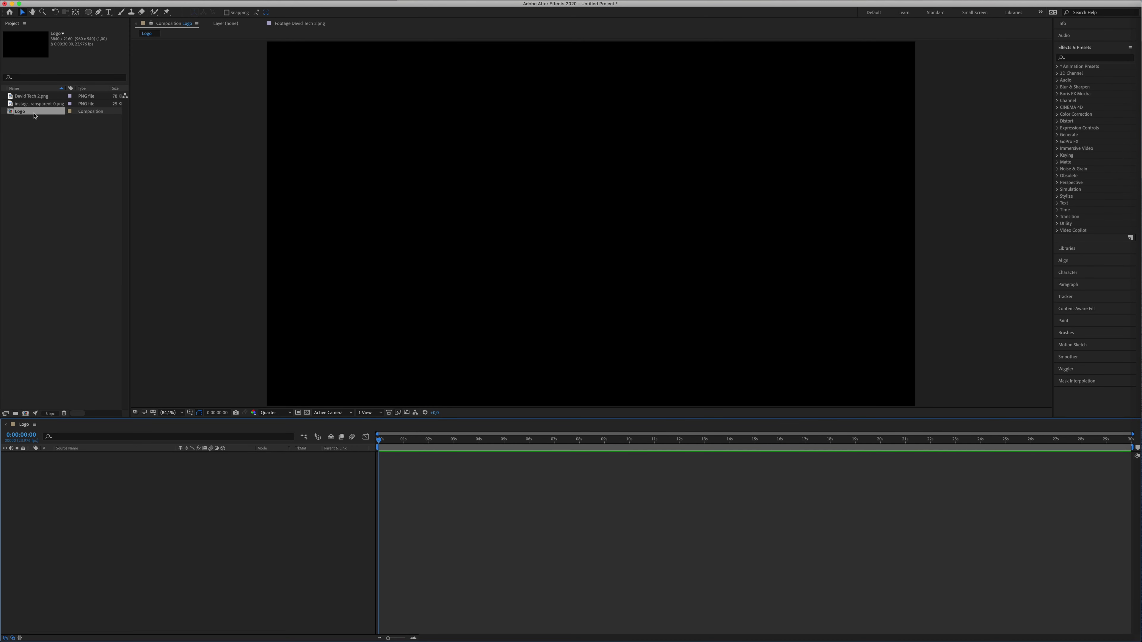
Step: Add a full-size black solid layer, Black Solid 1, to the Logo composition
right_click(253, 507)
mouse_move(284, 514)
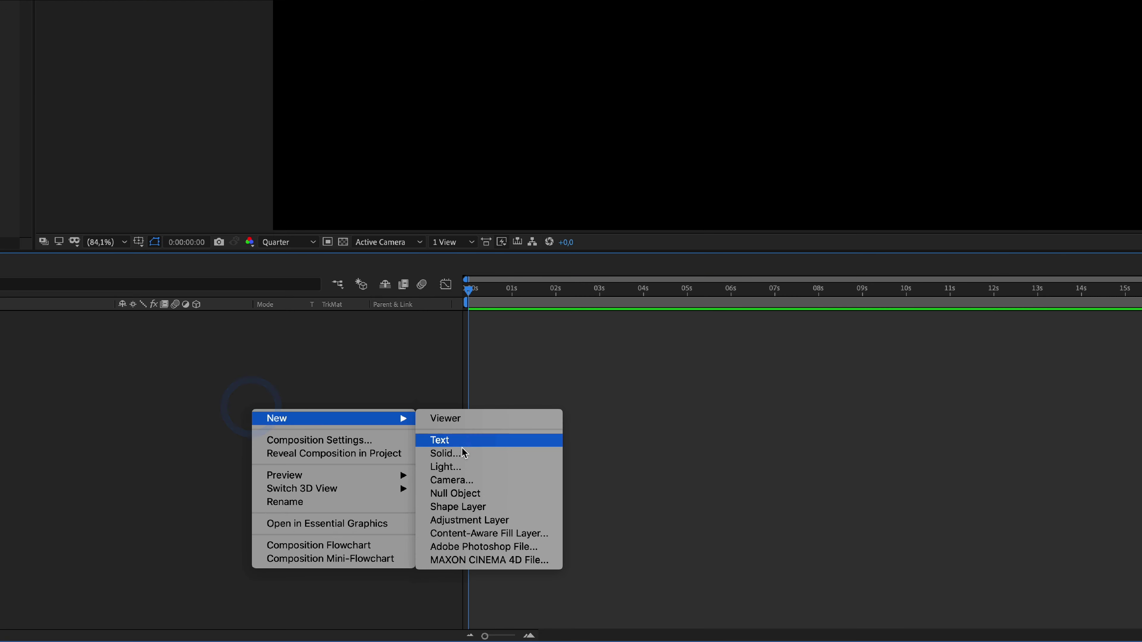
left_click(476, 455)
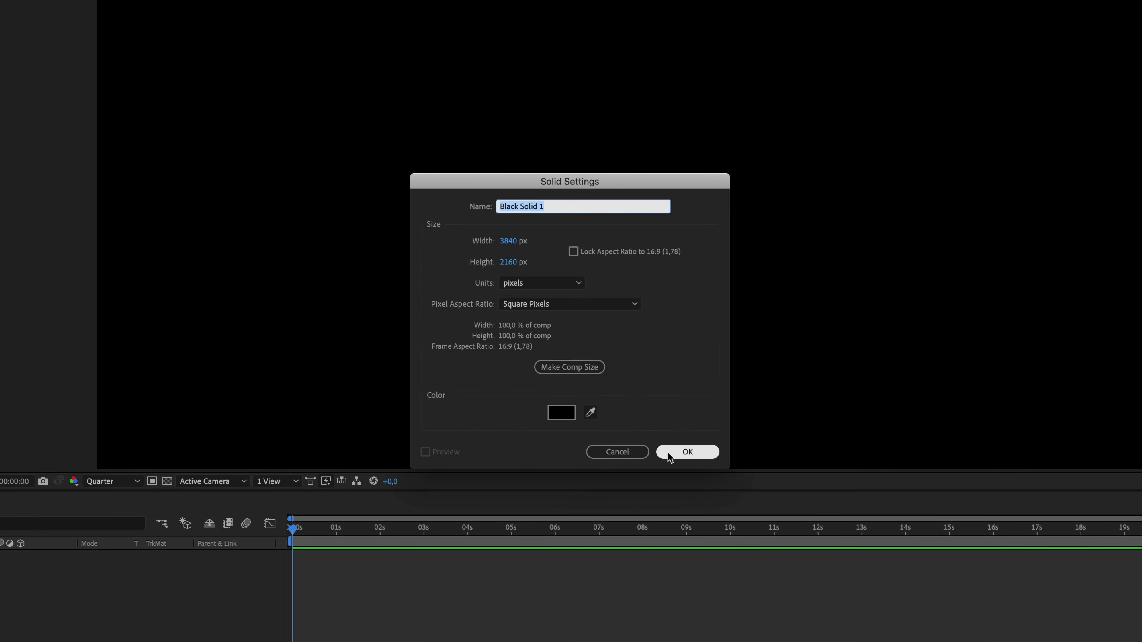
left_click(687, 452)
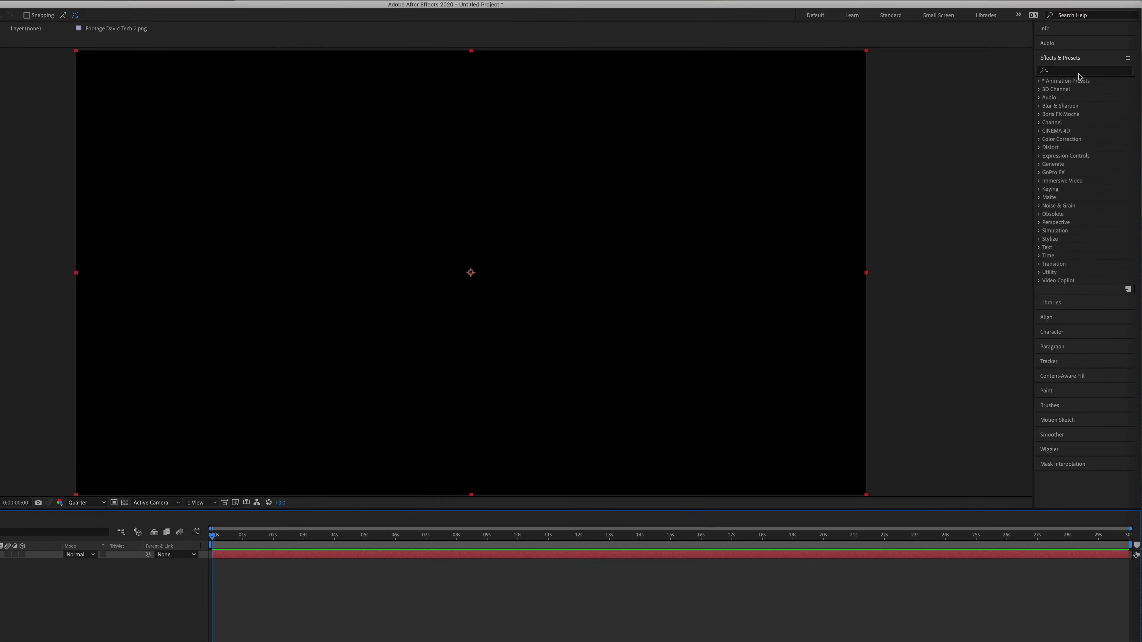
Step: Find the Saber effect in Effects & Presets and apply it to Black Solid 1
left_click(1089, 58)
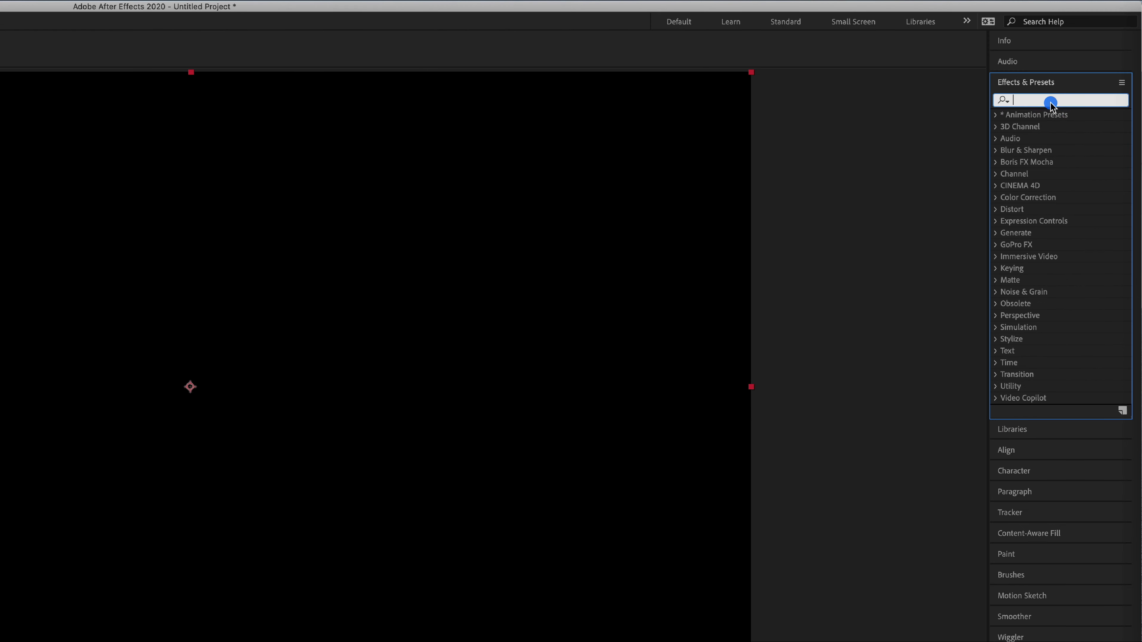
type("sabe")
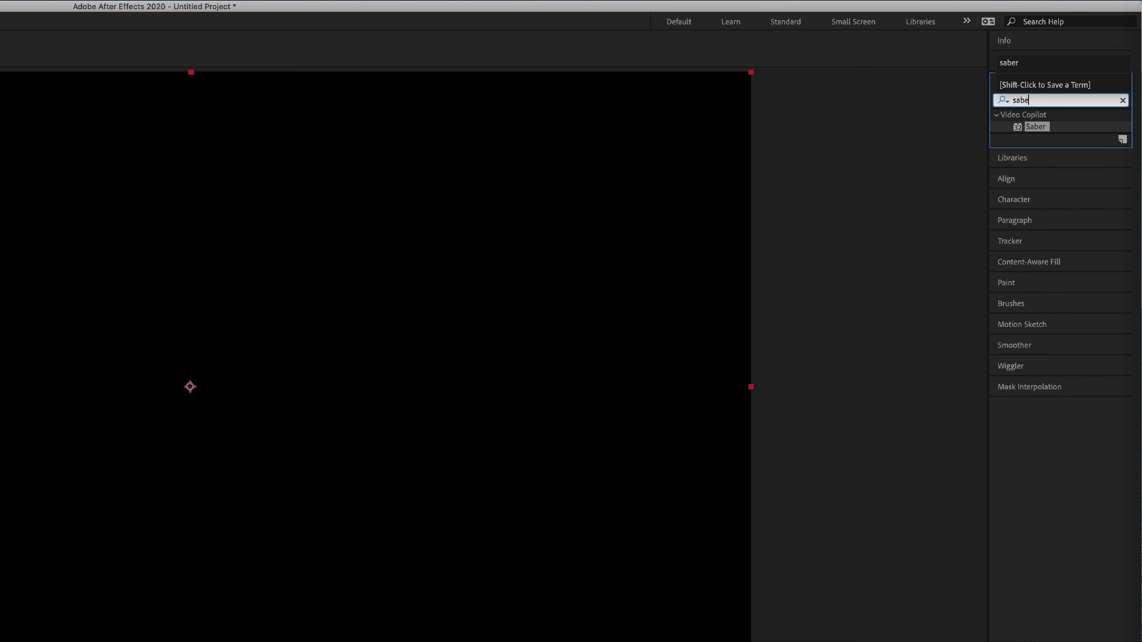
type("r")
left_click_drag(1035, 127, 388, 303)
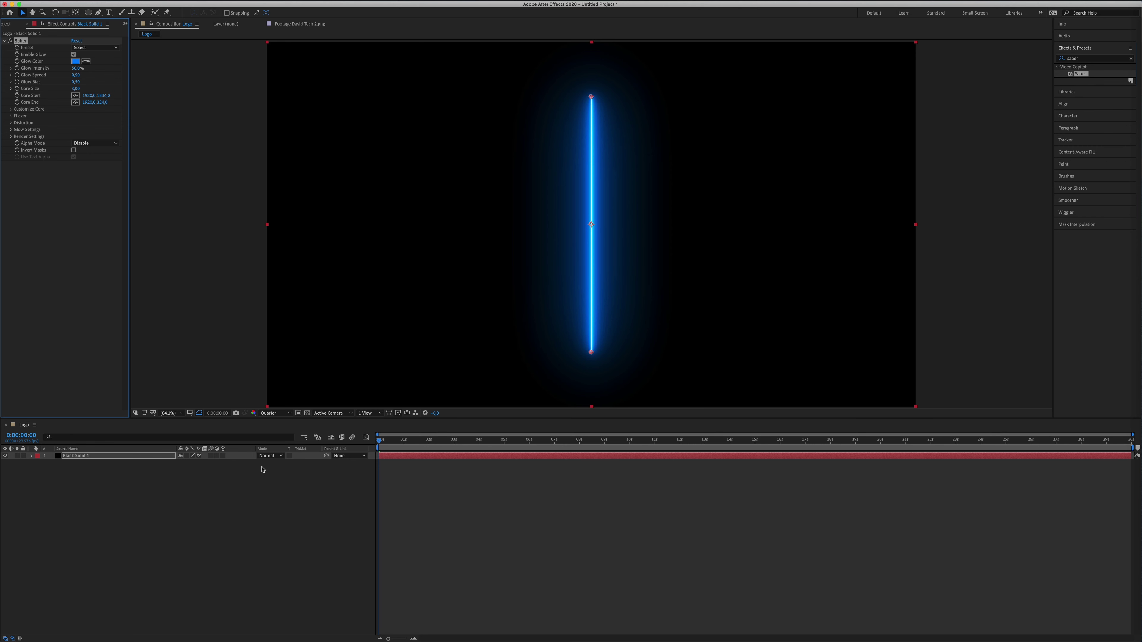
Step: Write a 'David Tech' text layer and centre it horizontally in the composition
left_click(242, 482)
left_click(108, 13)
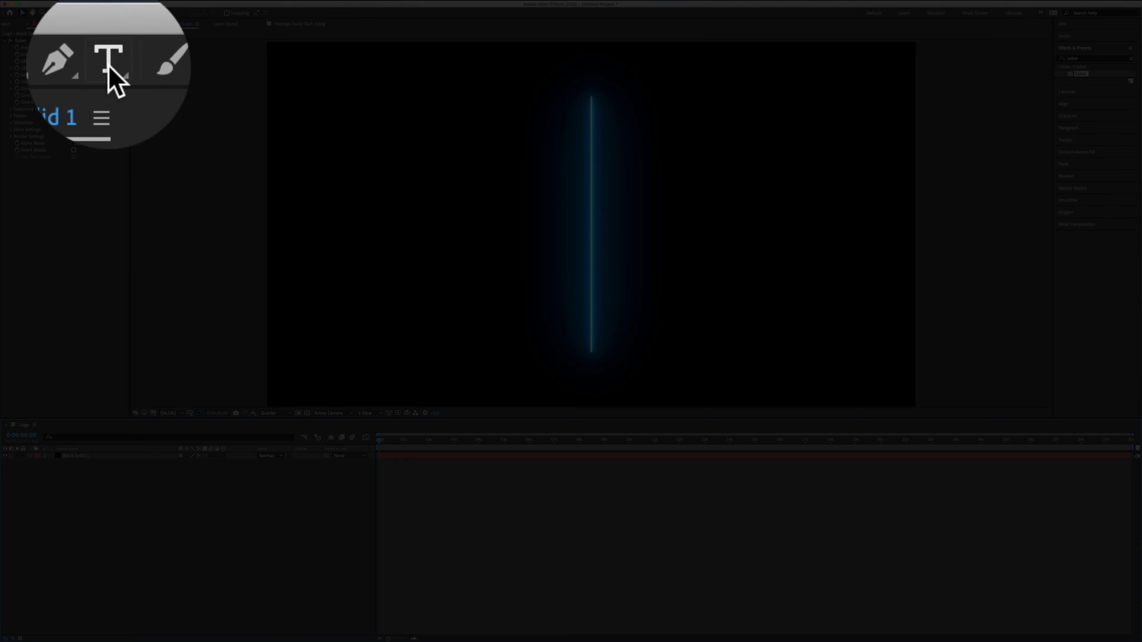
left_click(399, 223)
type("DAv")
key("BackSpace")
key("BackSpace")
type("avid Tech")
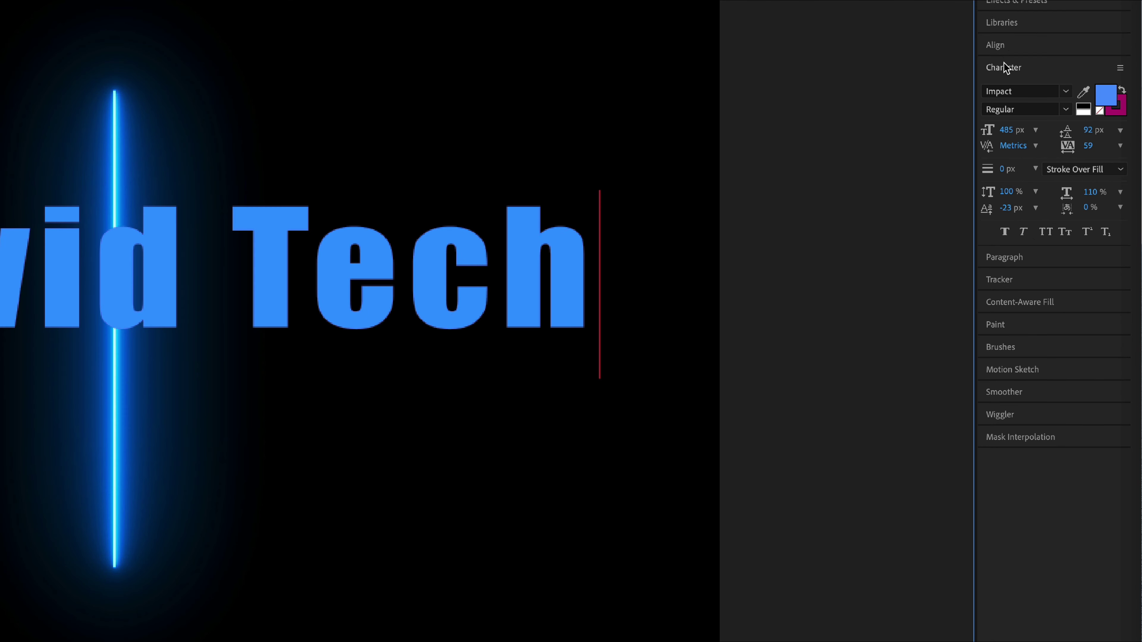
left_click(1067, 71)
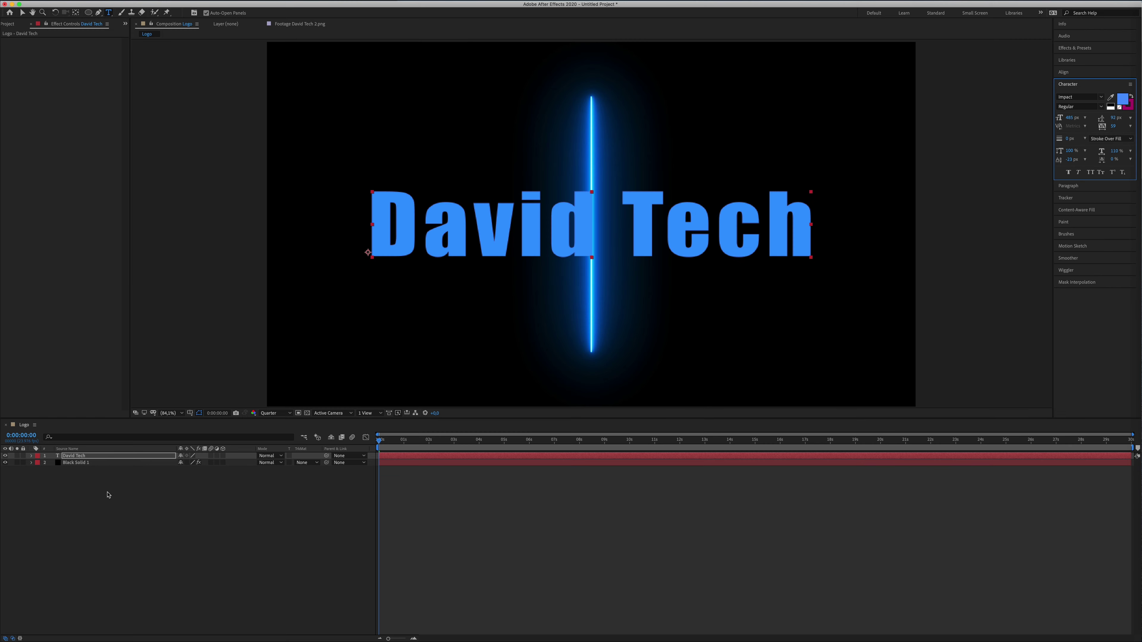
Step: Auto-trace the David Tech text layer into mask outlines
left_click(149, 2)
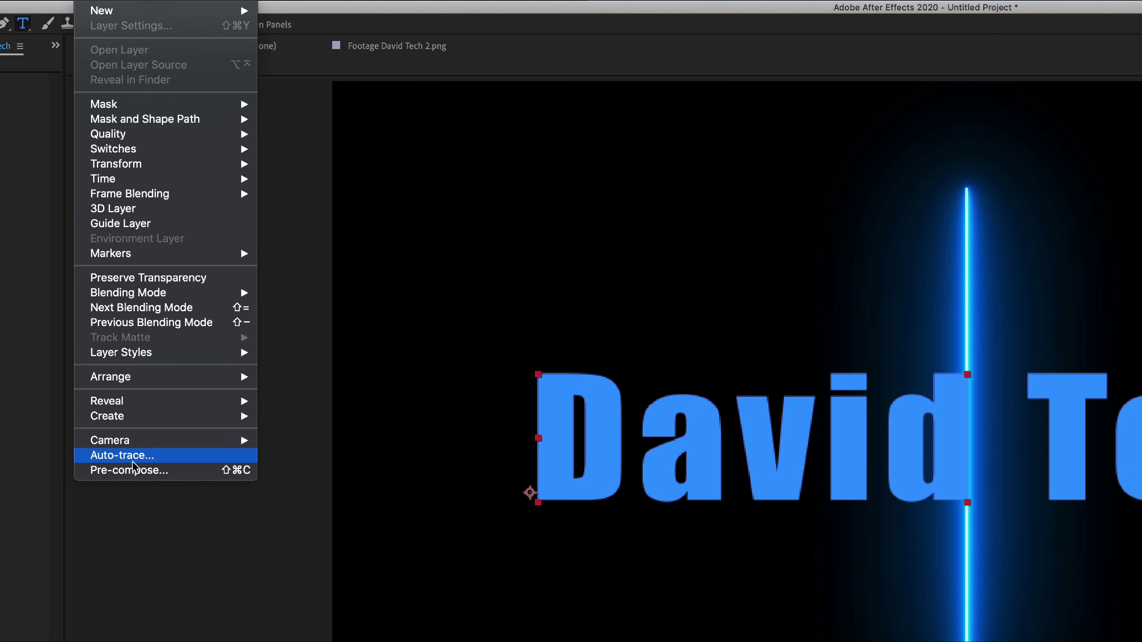
left_click(148, 461)
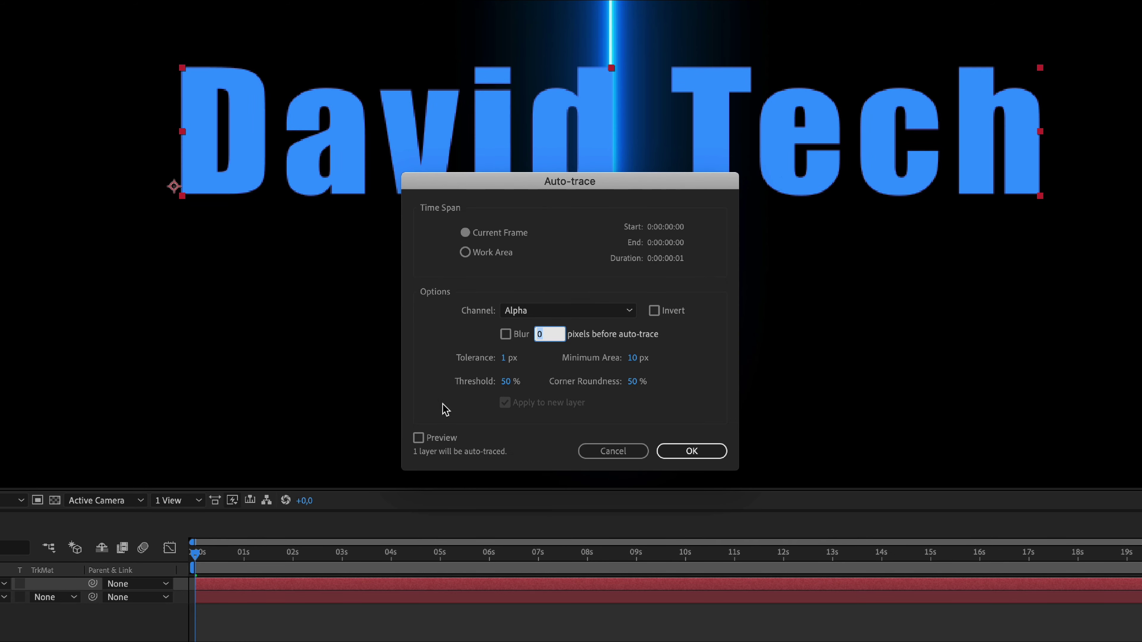
left_click(678, 451)
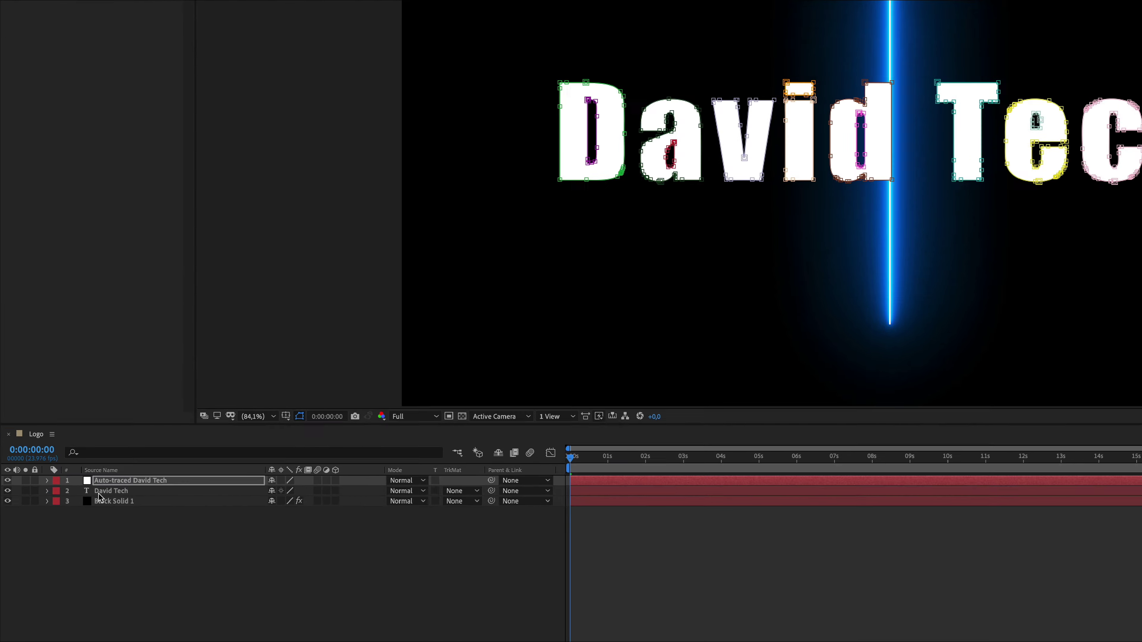
Step: Delete the original David Tech text layer and reveal the traced layer's 14 masks
left_click(65, 464)
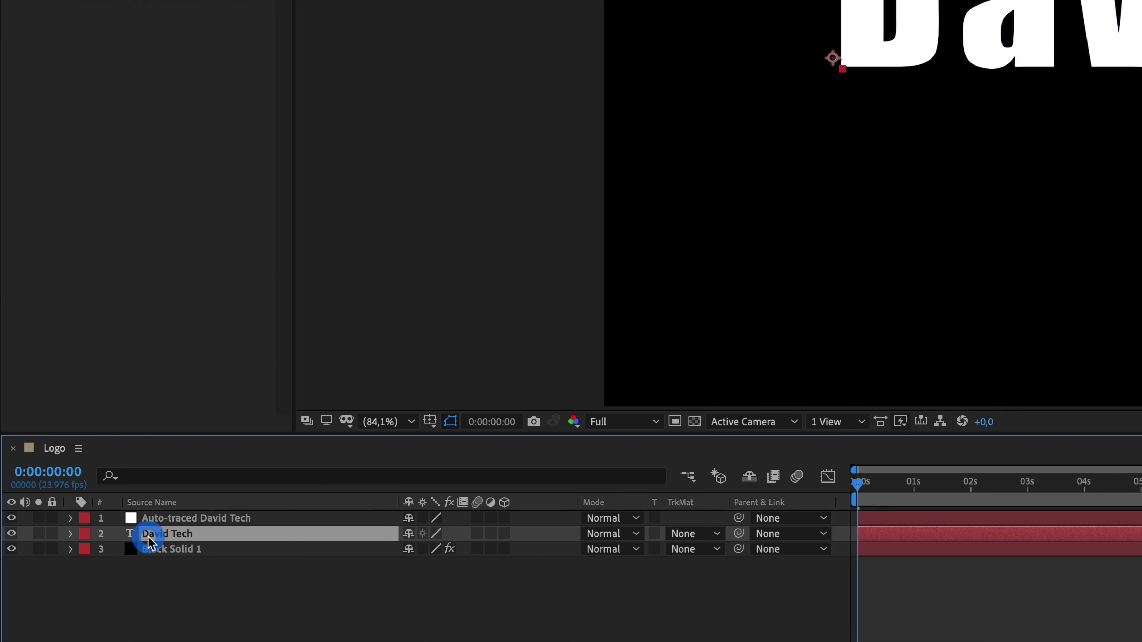
key("Delete")
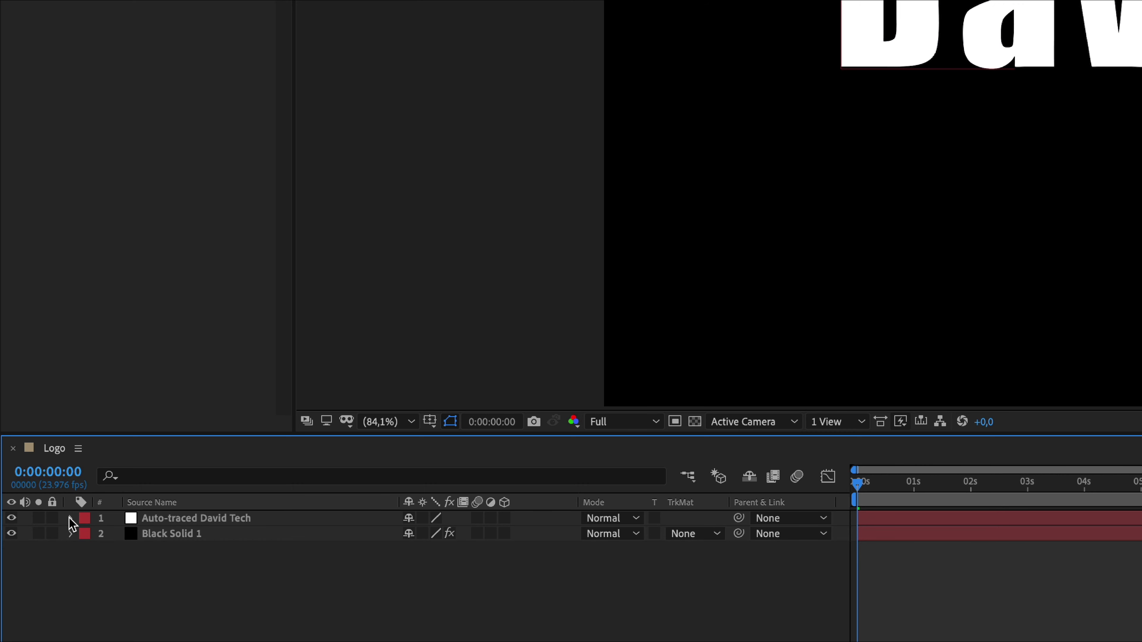
left_click(69, 518)
left_click(88, 534)
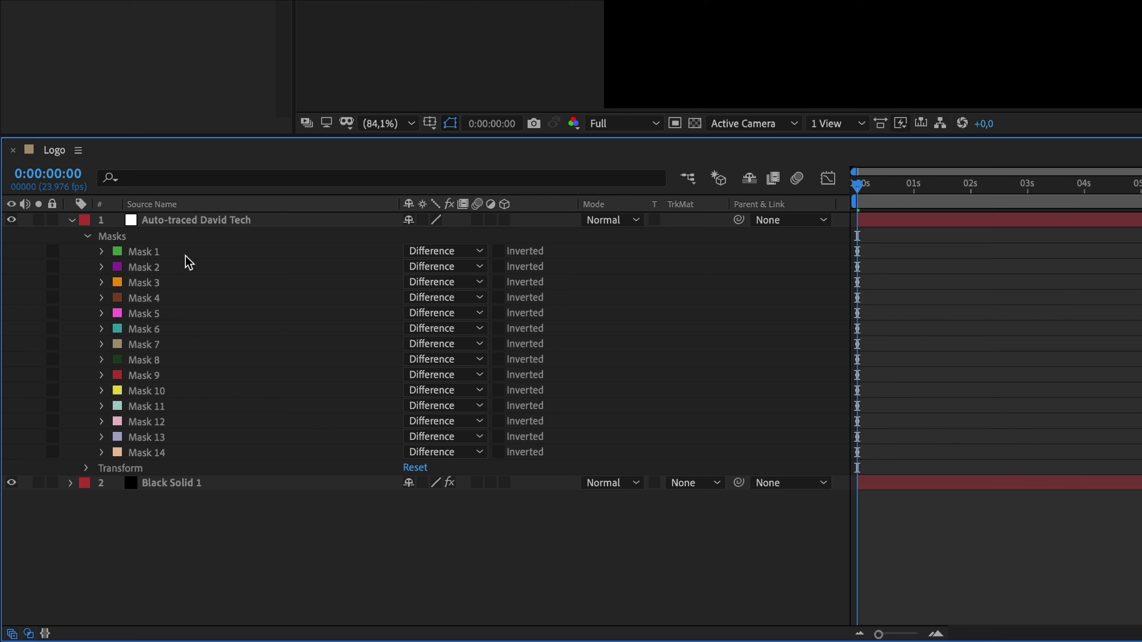
Step: Copy Masks 1–14 onto Black Solid 1 and hide the auto-traced layer
left_click(170, 252)
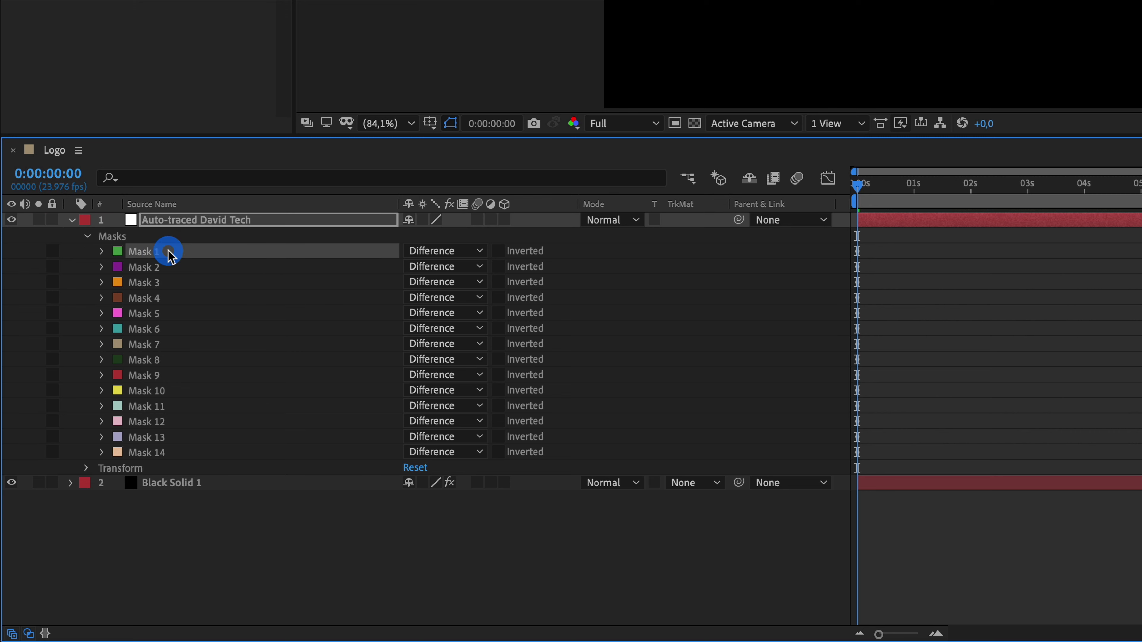
left_click(172, 450, "shift")
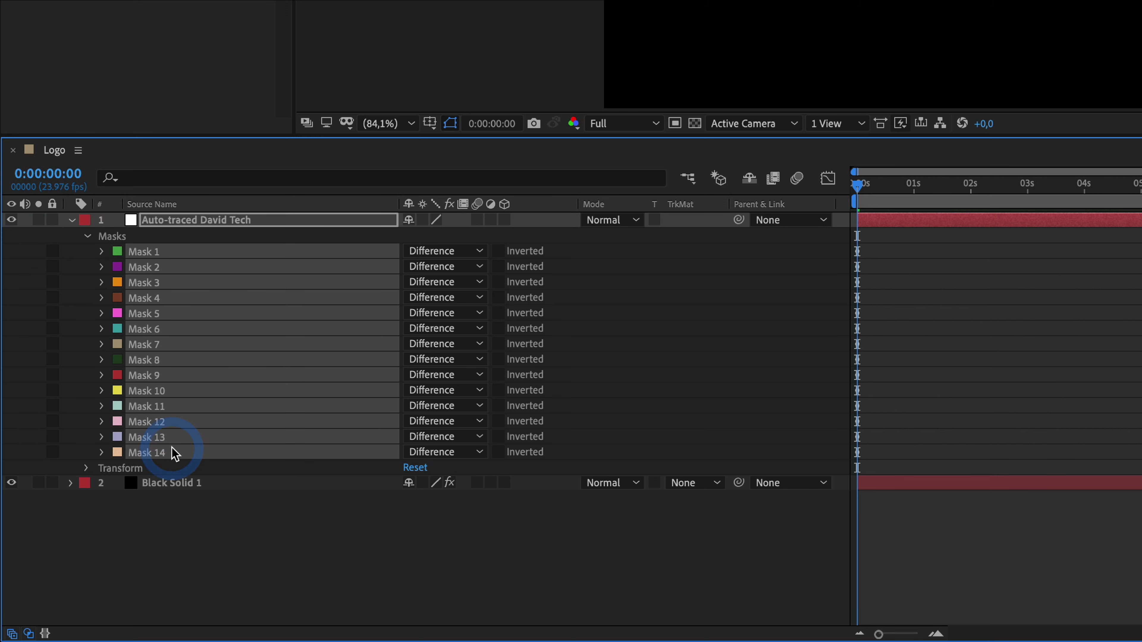
key("ctrl+c")
left_click(226, 484)
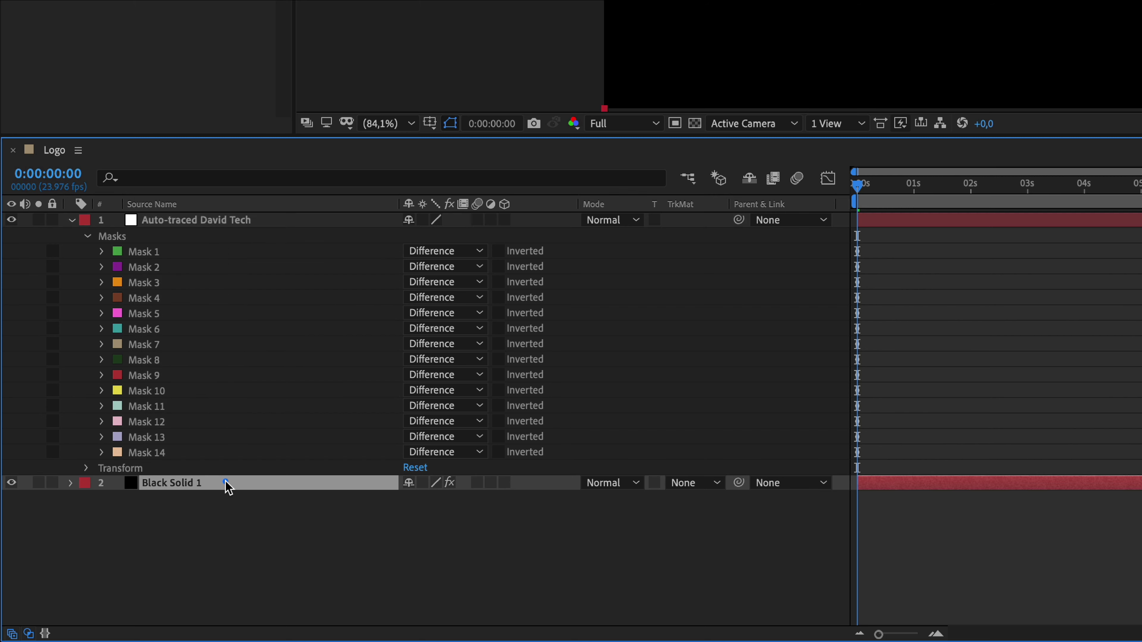
key("ctrl+v")
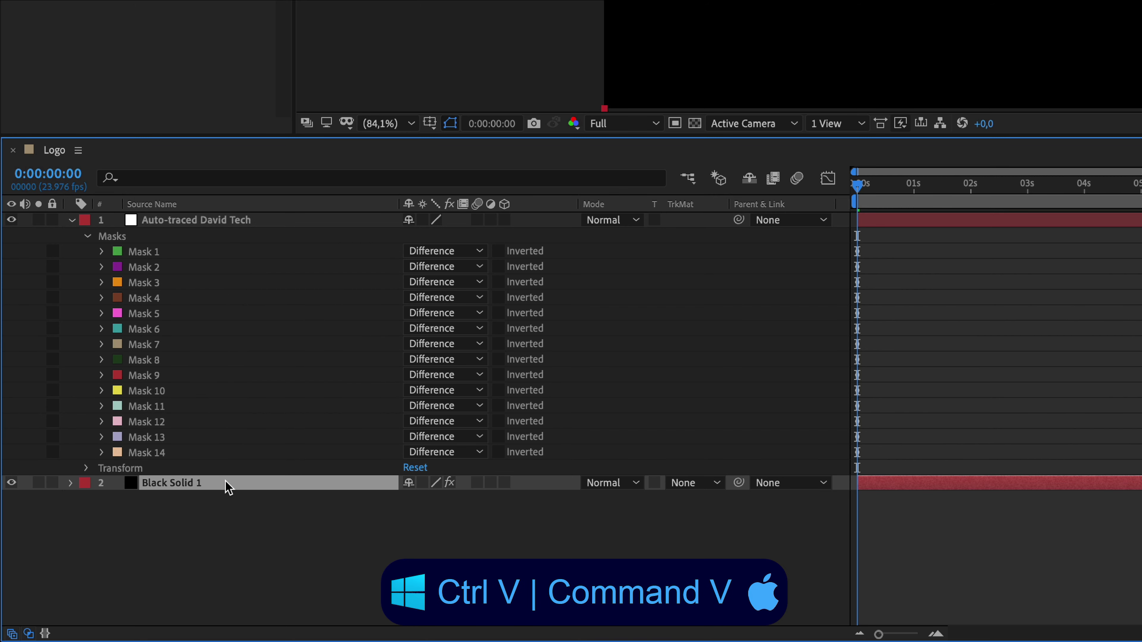
left_click(72, 220)
left_click(11, 220)
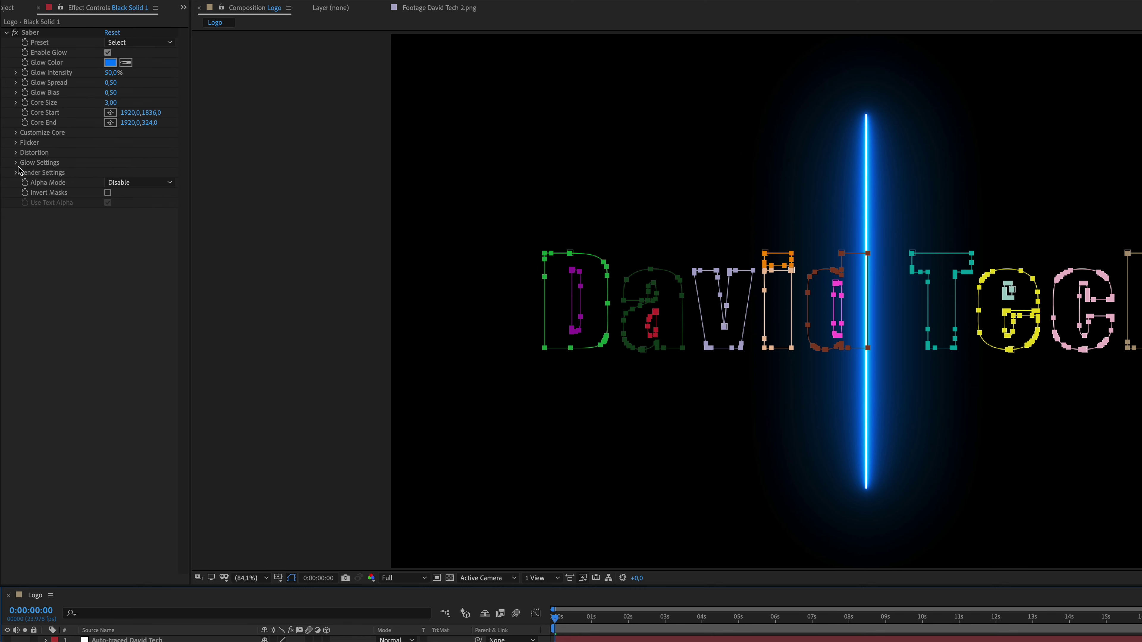
Step: Set Saber's Composite Settings to Transparent and its Core Type to Layer Masks
left_click(16, 172)
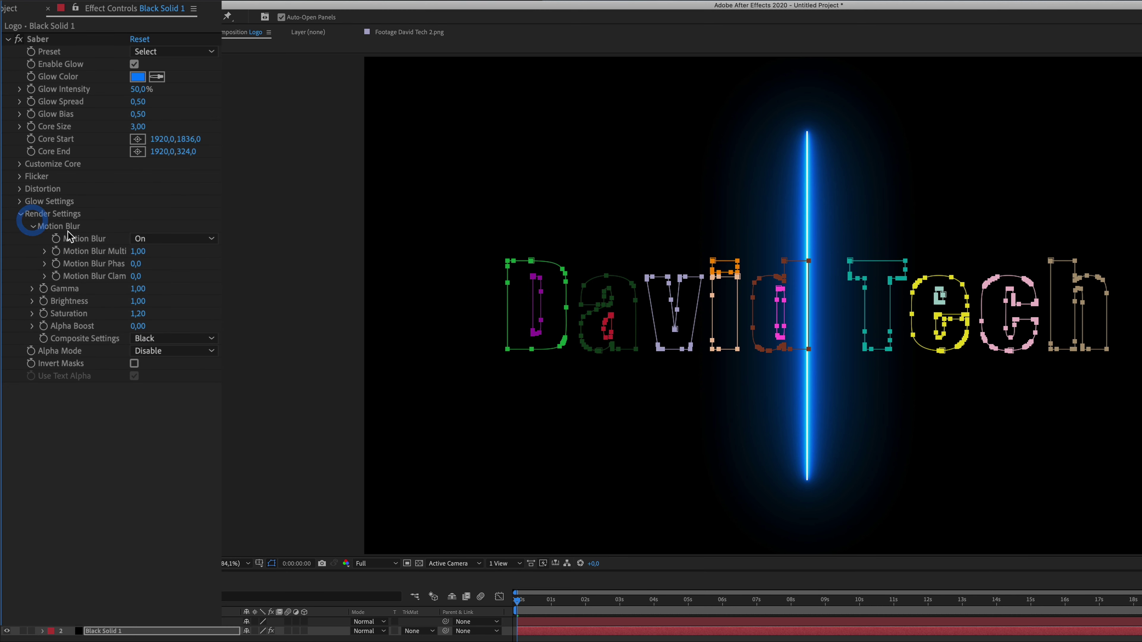
left_click(184, 344)
left_click(184, 335)
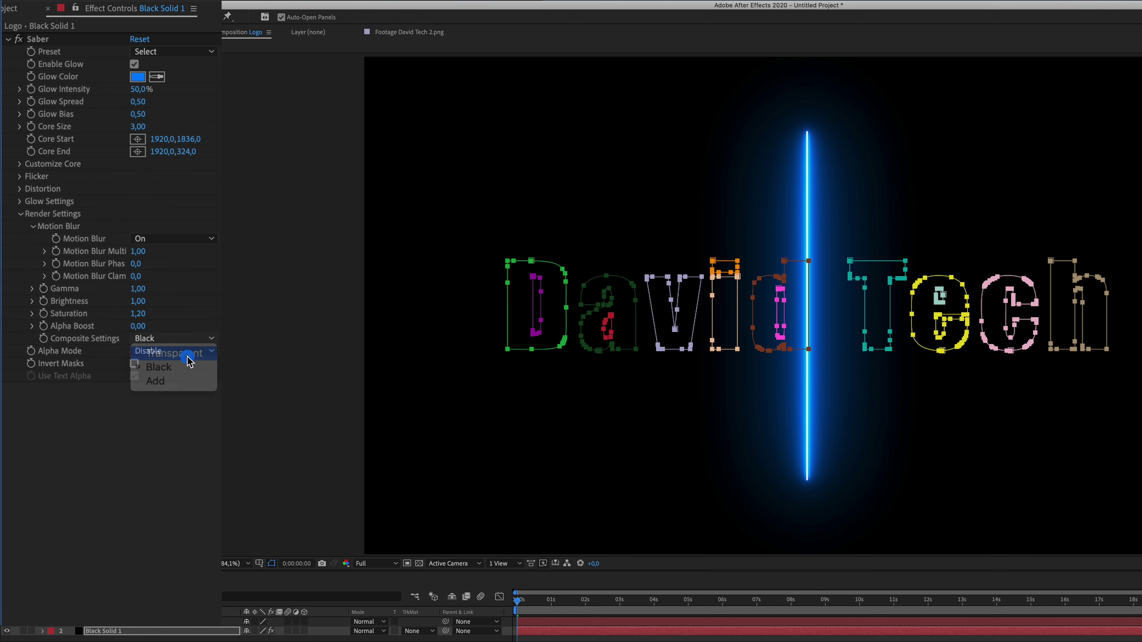
left_click(19, 165)
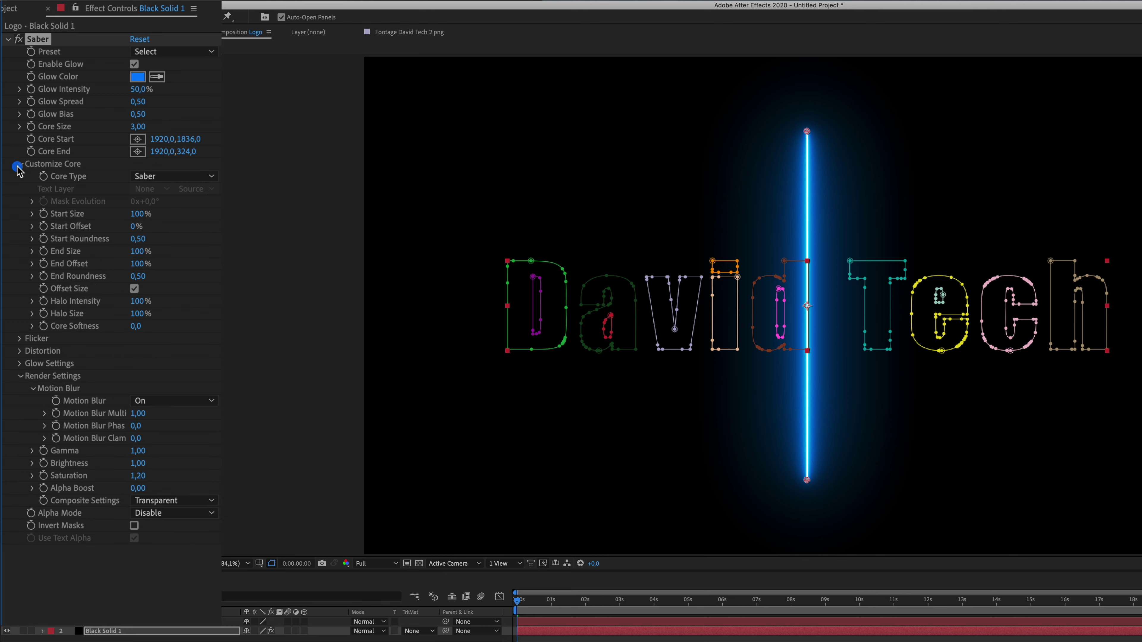
left_click(211, 176)
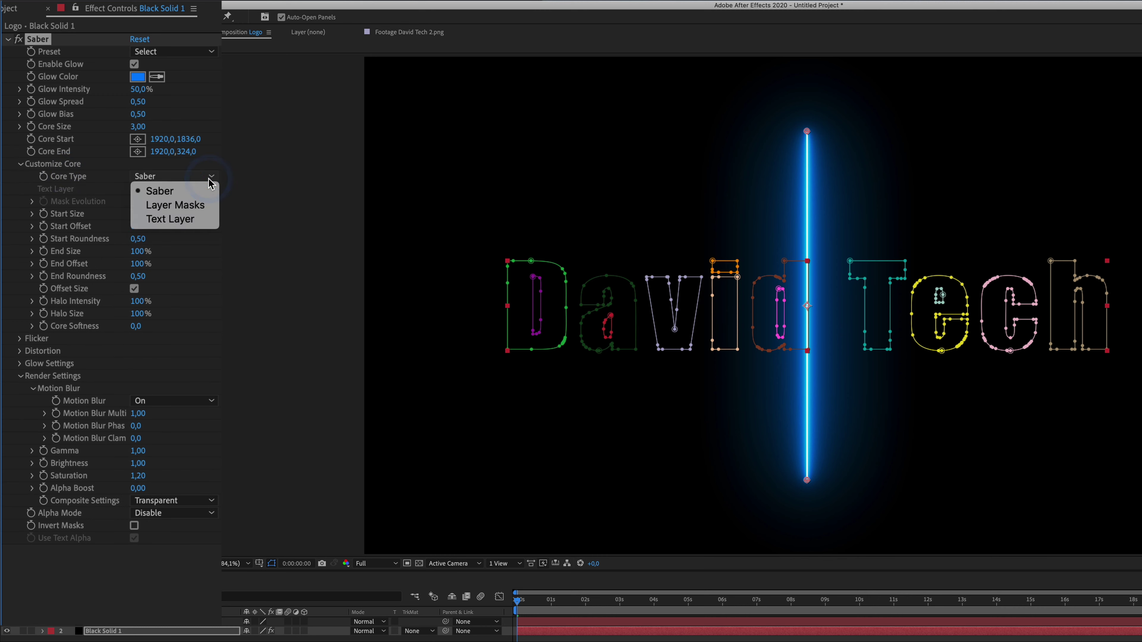
left_click(175, 206)
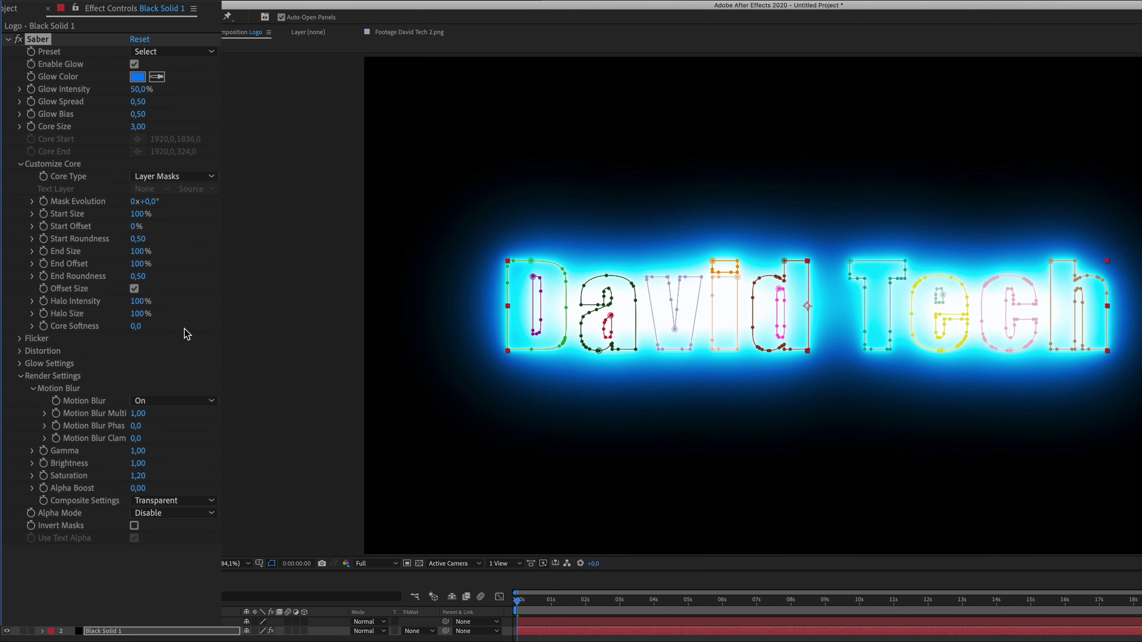
Step: Apply the Proton preset and preview the glow at Quarter resolution
left_click(196, 53)
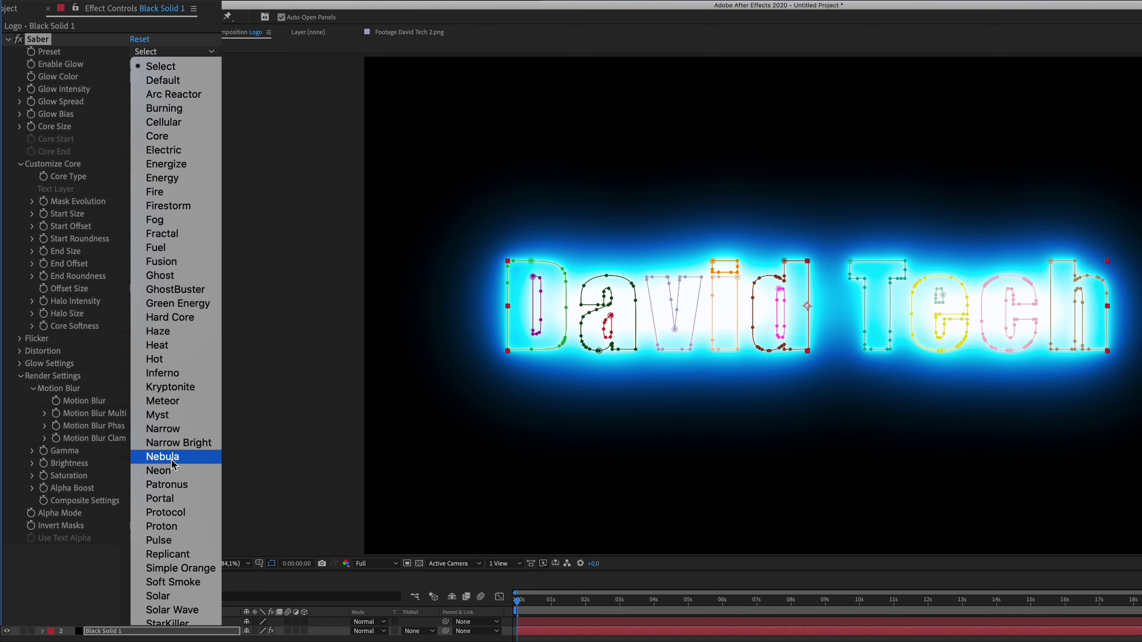
left_click(175, 526)
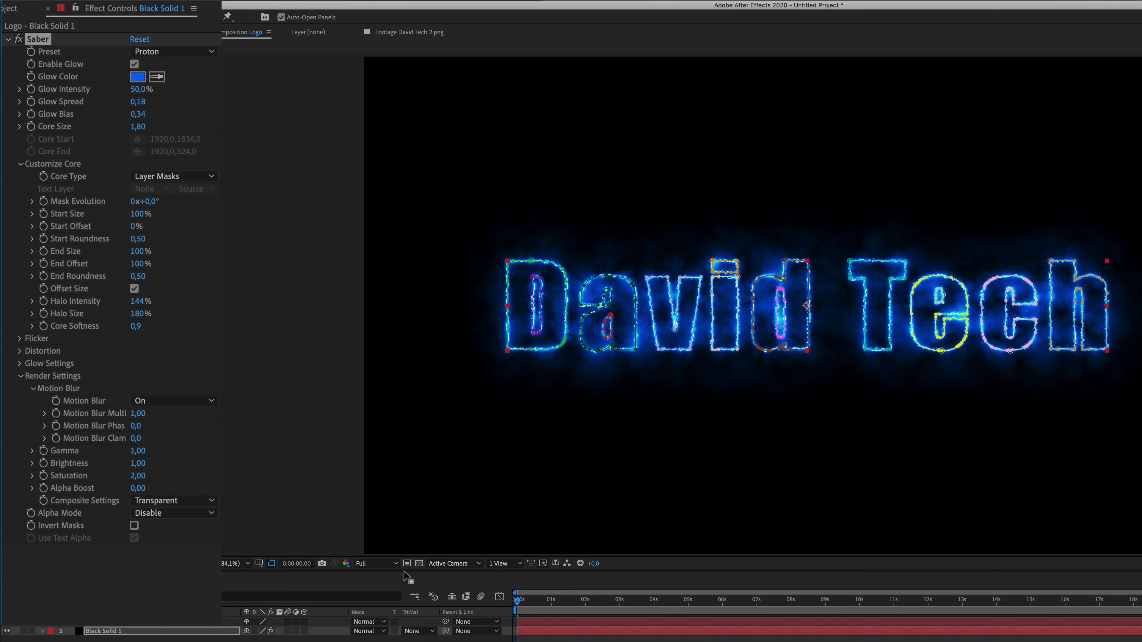
left_click(386, 563)
left_click(379, 626)
key("space")
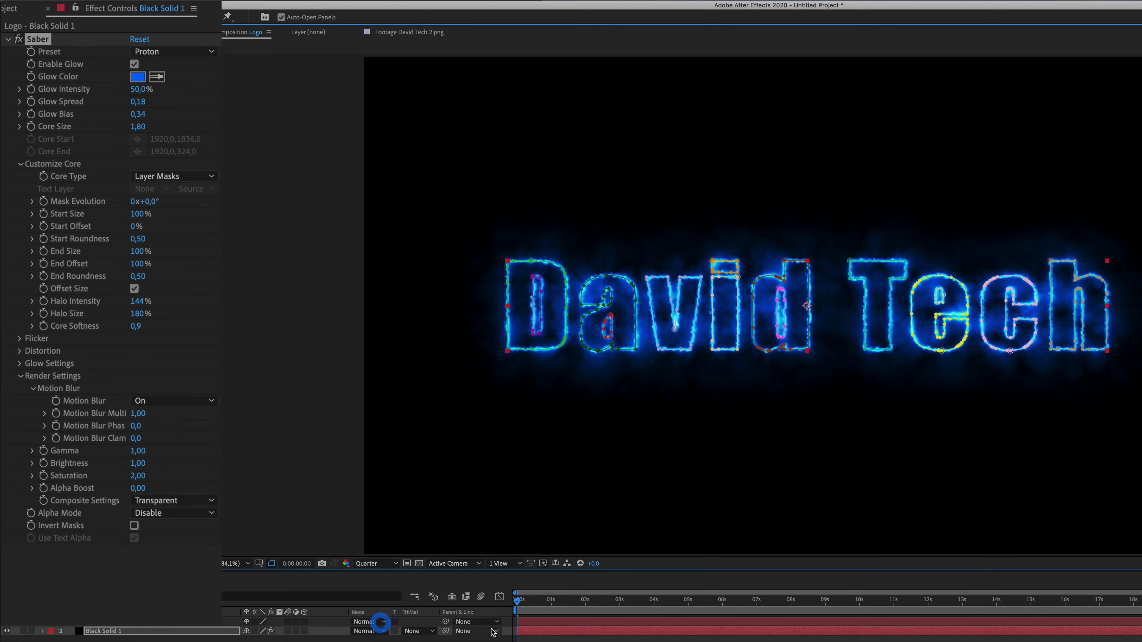
Step: Try the Meteor preset, then settle on the pink Neon preset
left_click(202, 55)
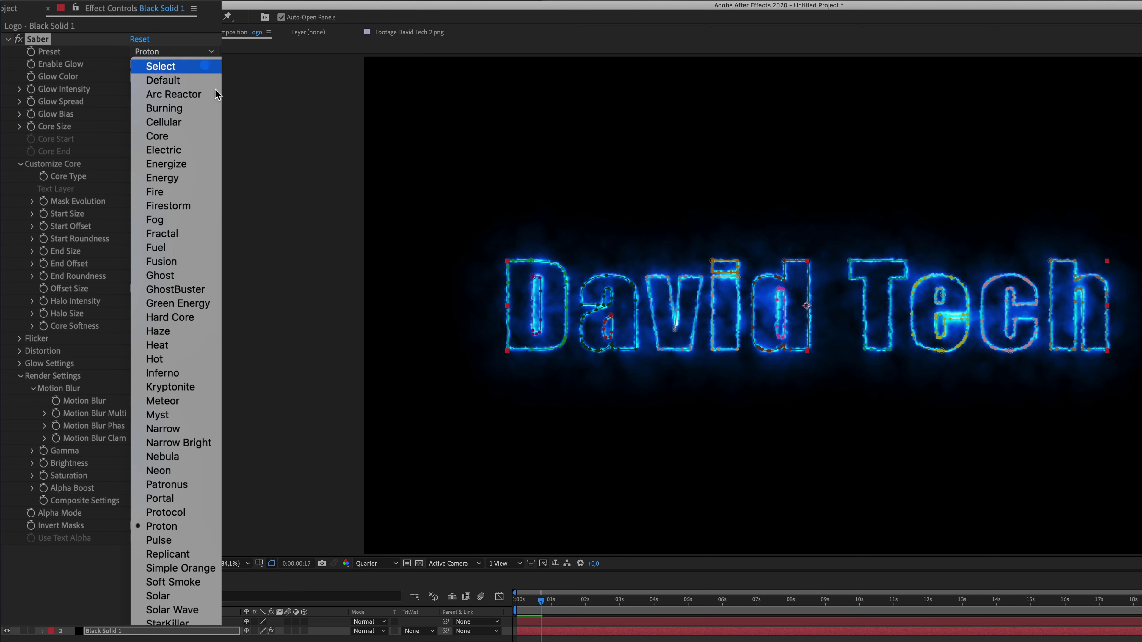
left_click(186, 405)
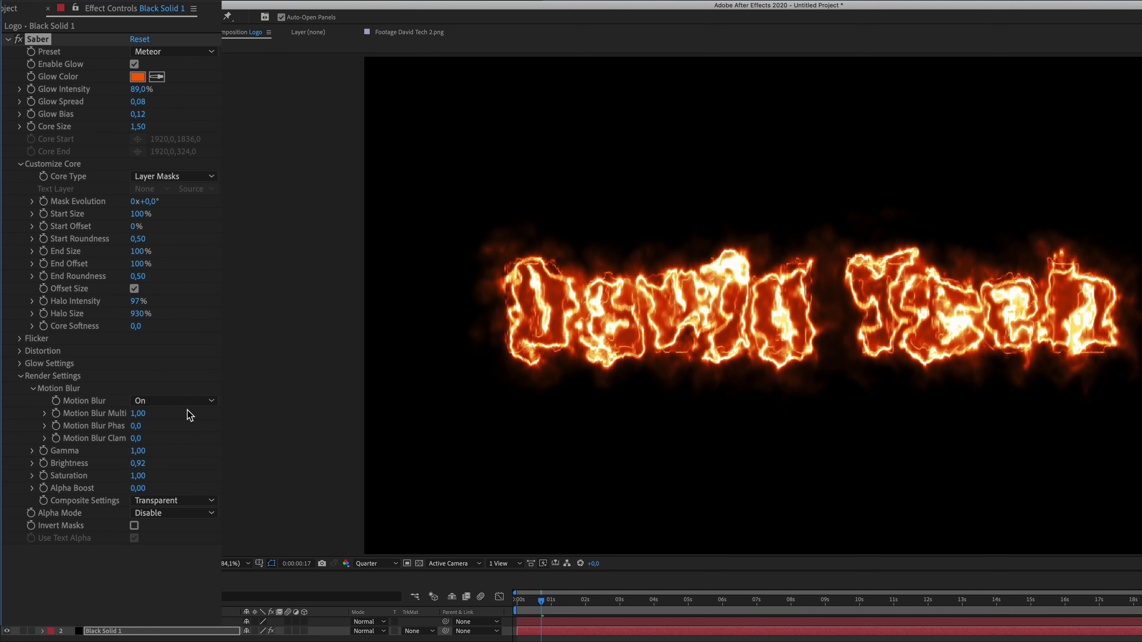
left_click(186, 53)
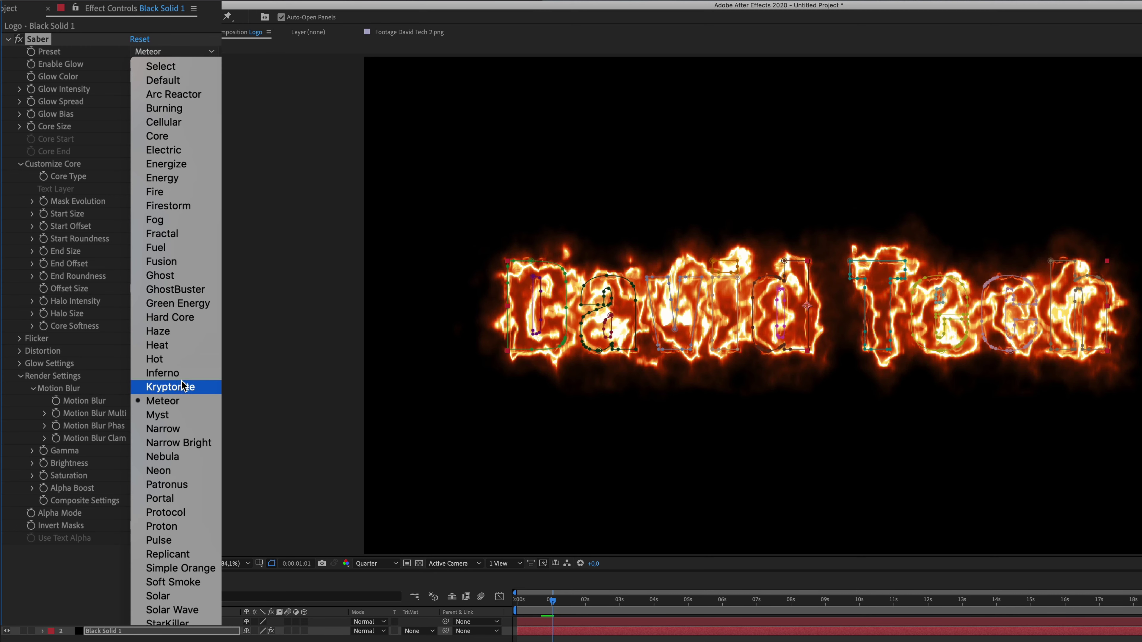
left_click(178, 475)
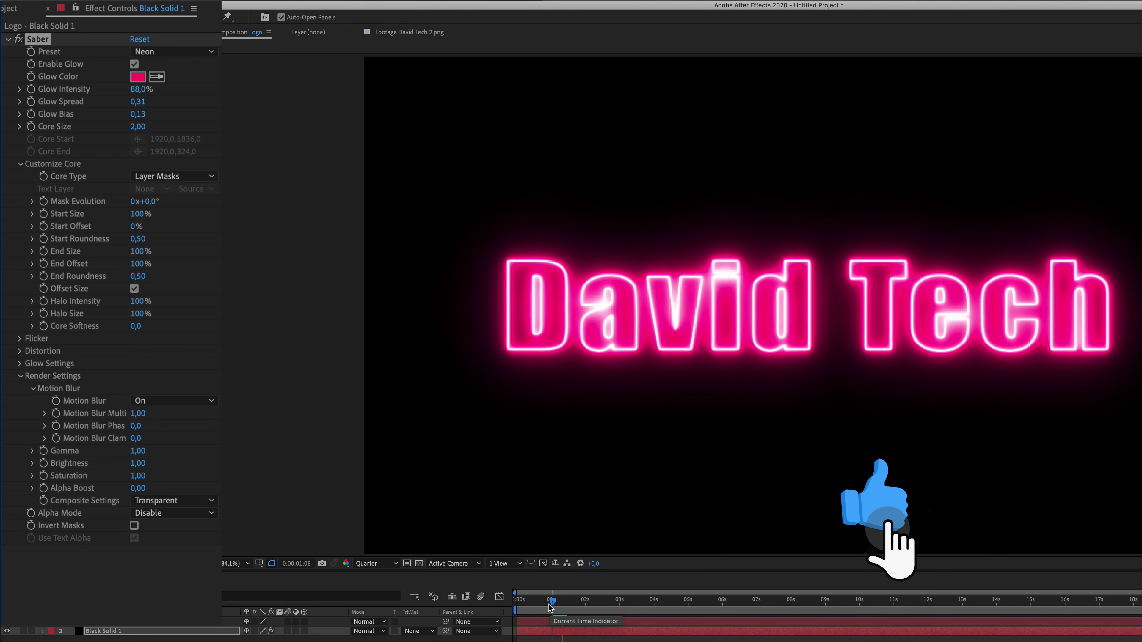
Step: Raise Glow Intensity to 107%, widen Glow Spread to 0,32 and lower Glow Bias
left_click_drag(549, 607, 615, 601)
left_click(497, 510)
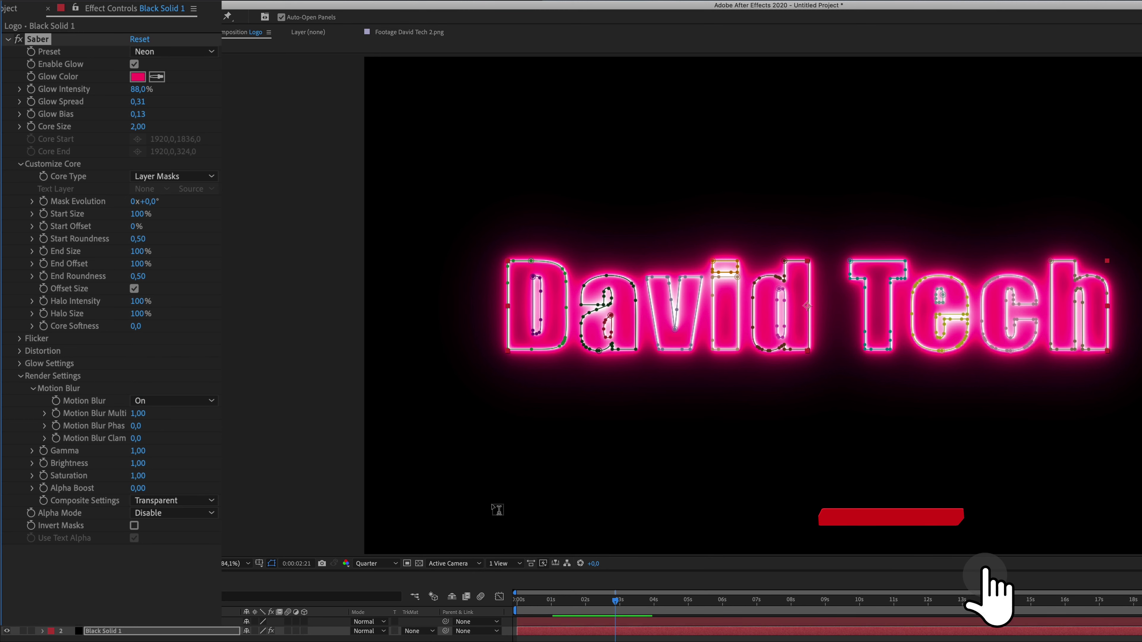
mouse_move(136, 89)
left_mouse_down()
mouse_move(147, 92)
mouse_move(131, 93)
left_mouse_up()
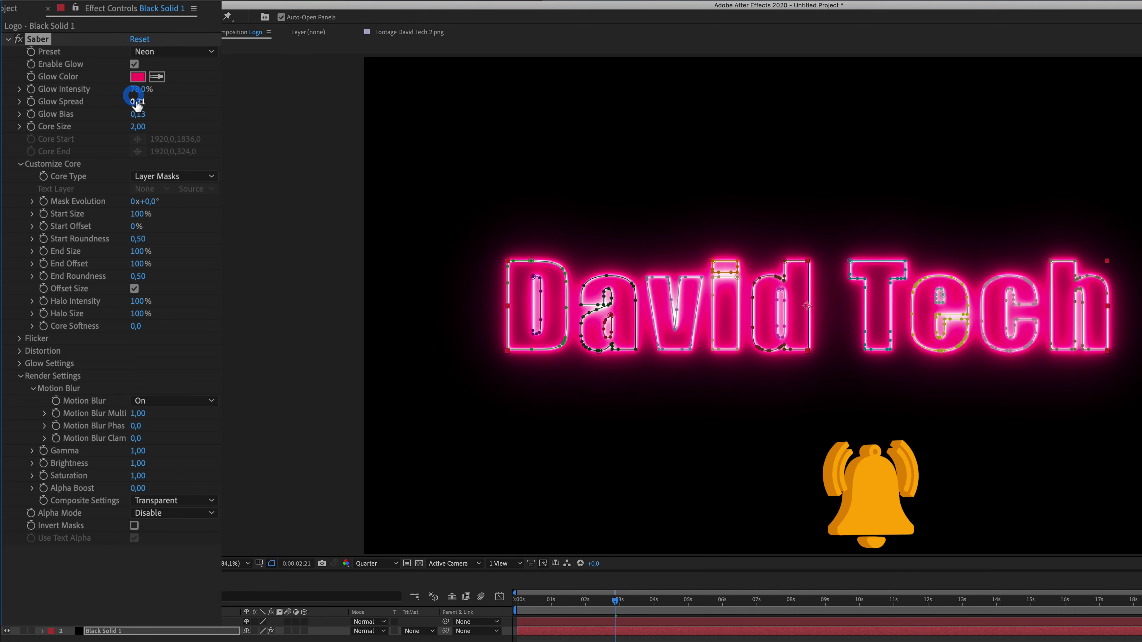
left_click_drag(138, 105, 139, 117)
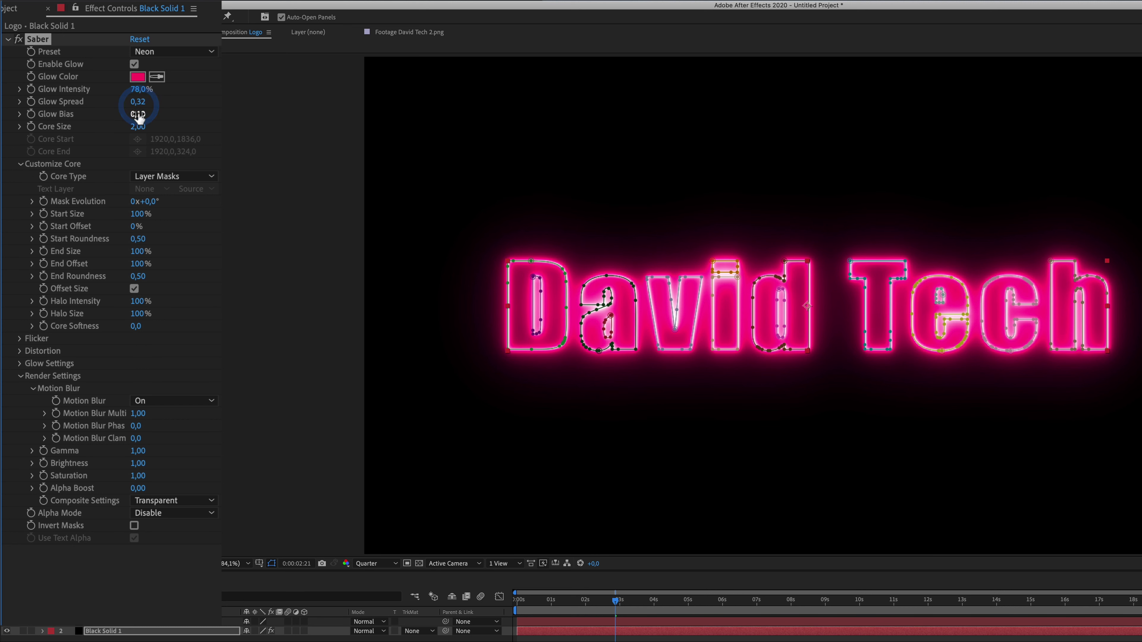
left_click(138, 76)
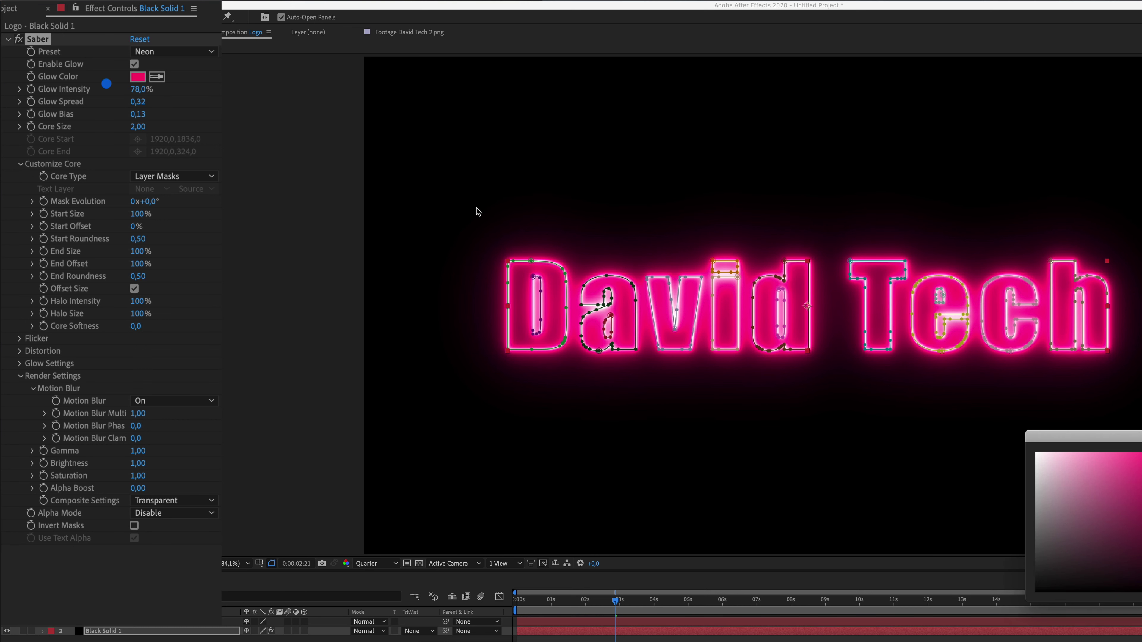
key("Return")
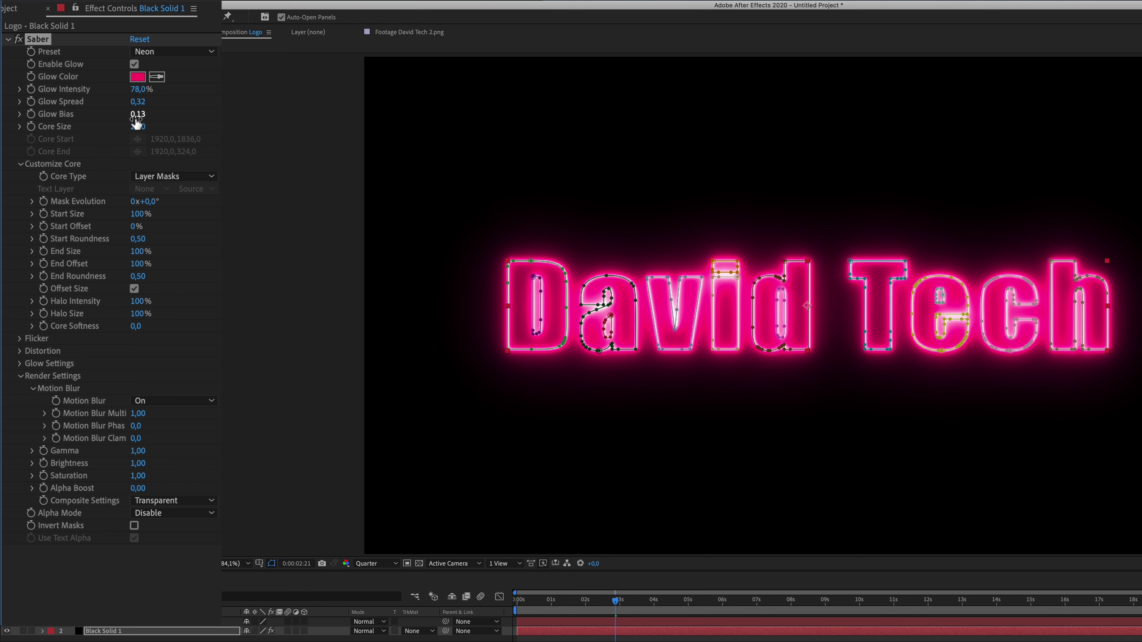
mouse_move(136, 122)
left_mouse_down()
mouse_move(135, 131)
mouse_move(139, 97)
mouse_move(164, 98)
mouse_move(130, 113)
left_mouse_up()
left_click(556, 613)
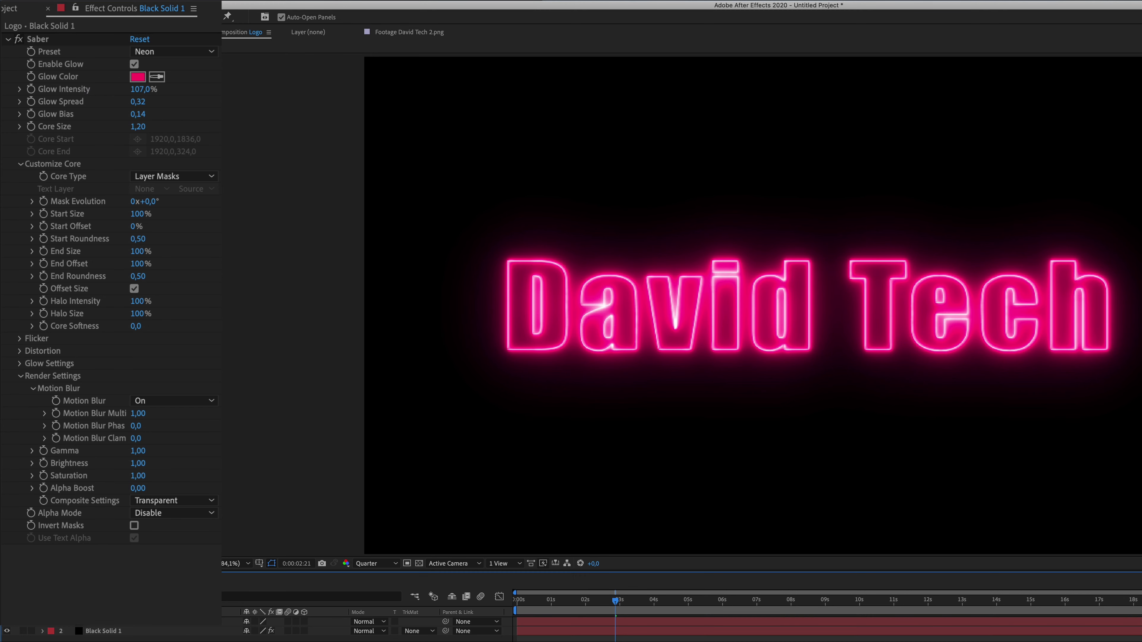
left_click(531, 600)
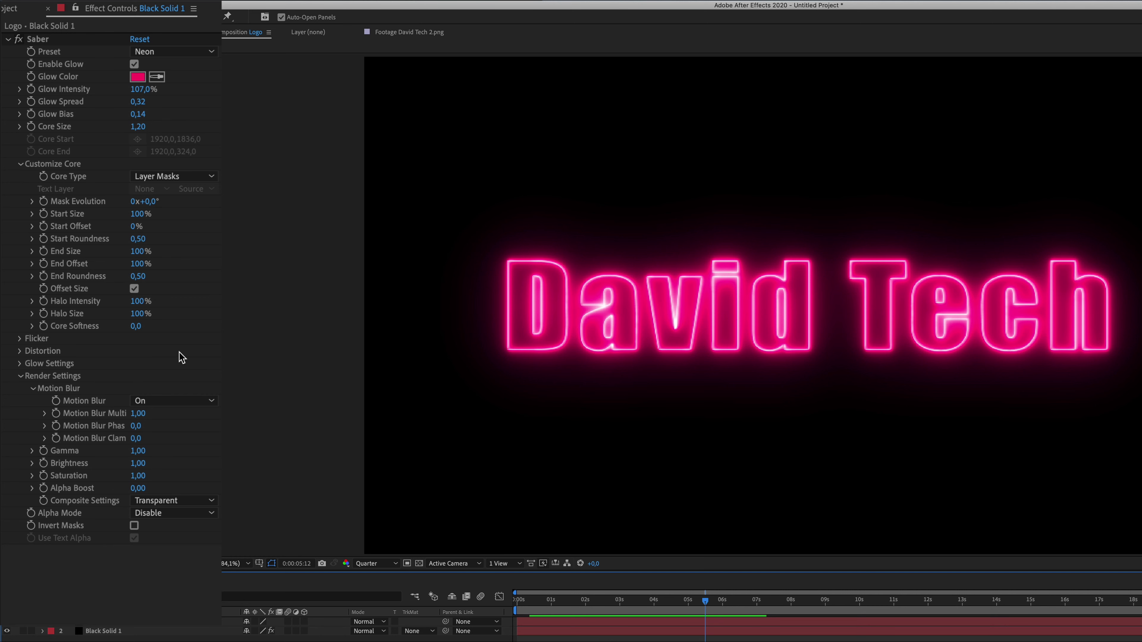
Step: Set Saber's Flicker Intensity to 31% and preview the flickering neon from the start
left_click(19, 339)
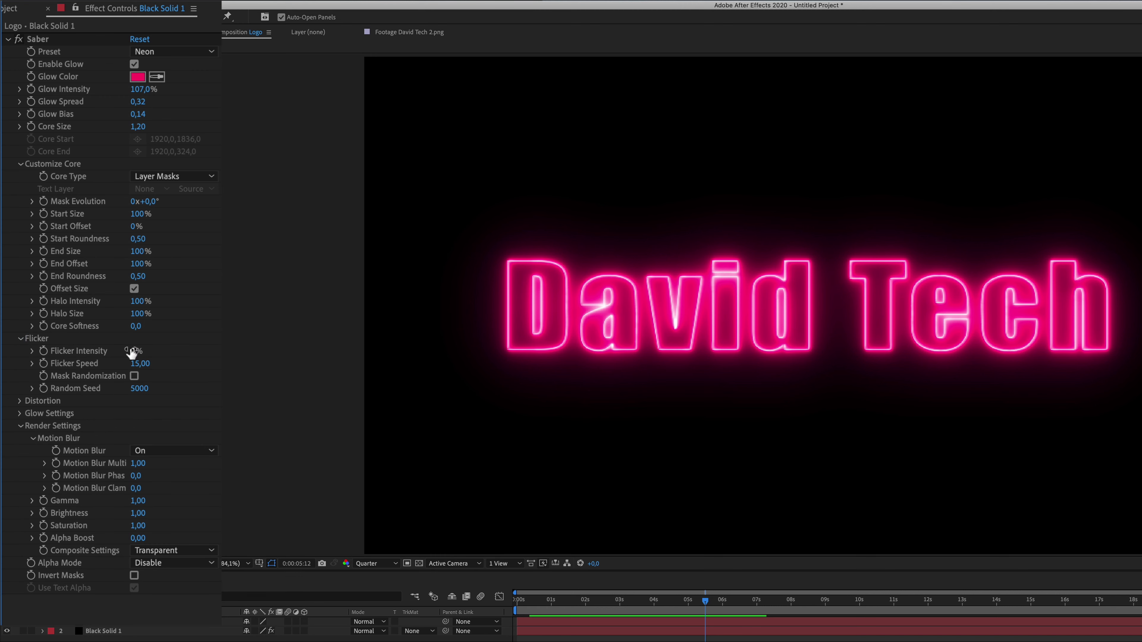
left_click_drag(133, 354, 162, 358)
left_click(539, 601)
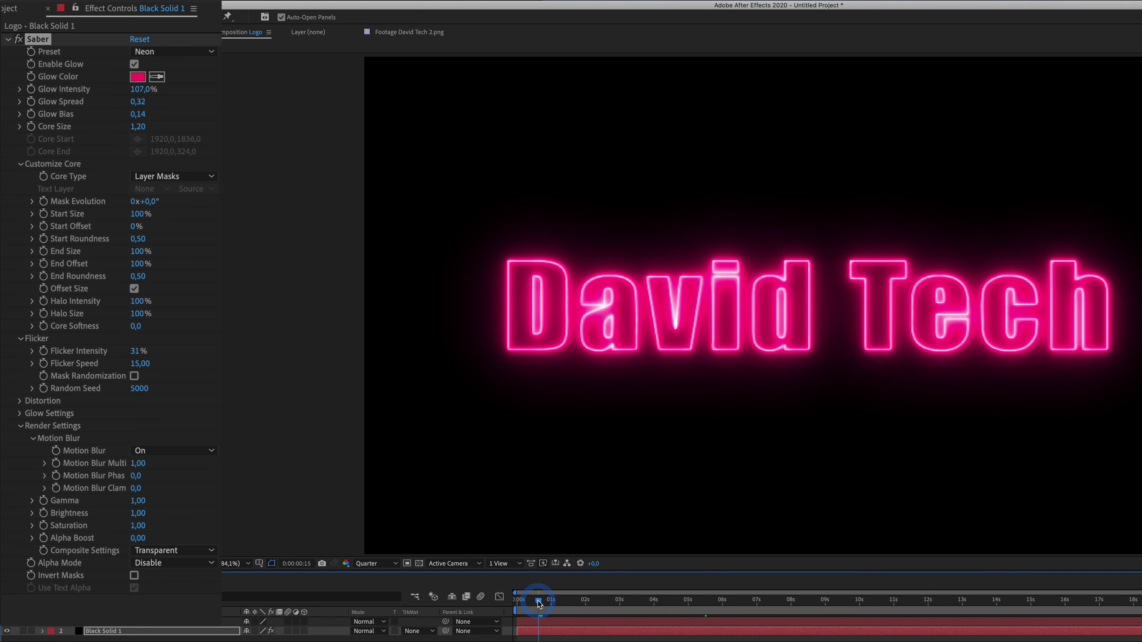
key("space")
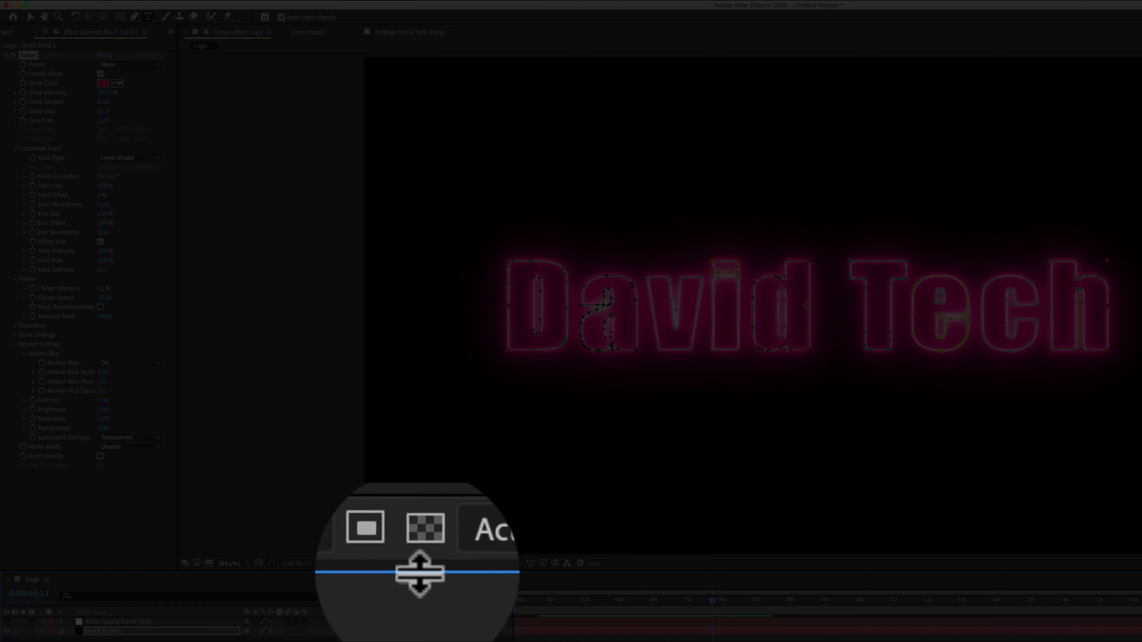
Step: Show the transparency grid and queue Logo for rendering to Logo.mov with RGB + Alpha channels
left_click(421, 565)
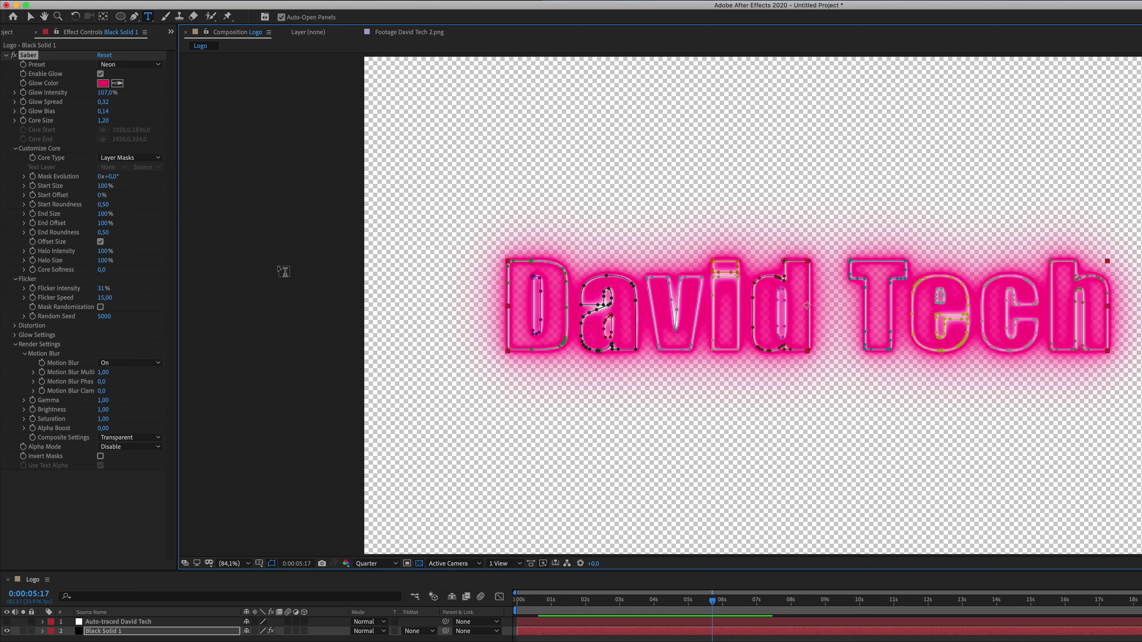
left_click(92, 0)
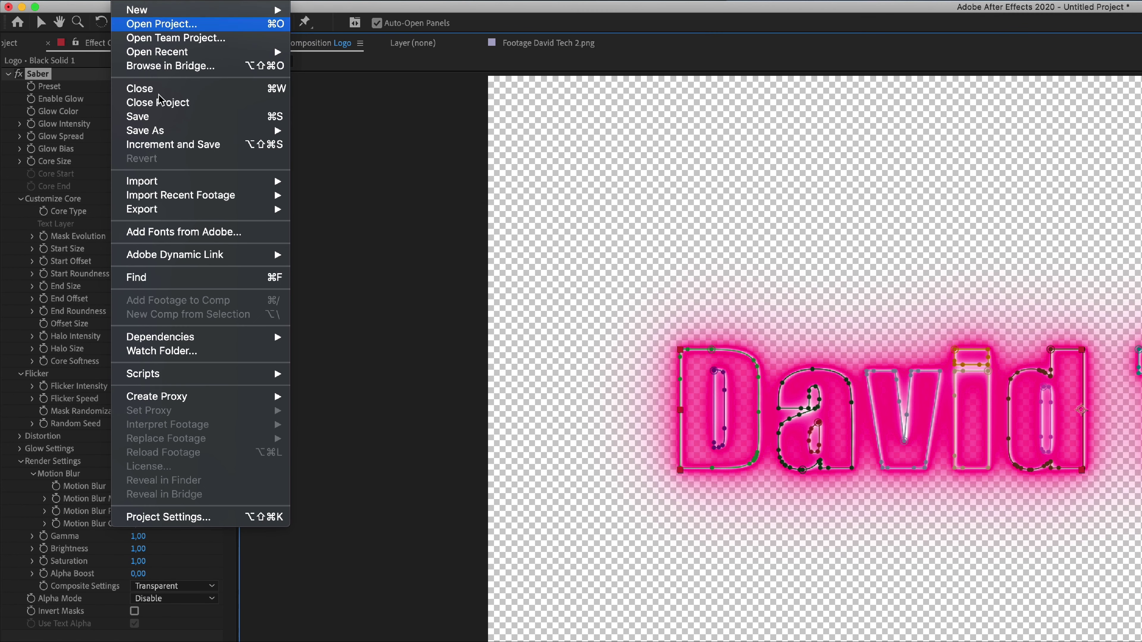
mouse_move(278, 209)
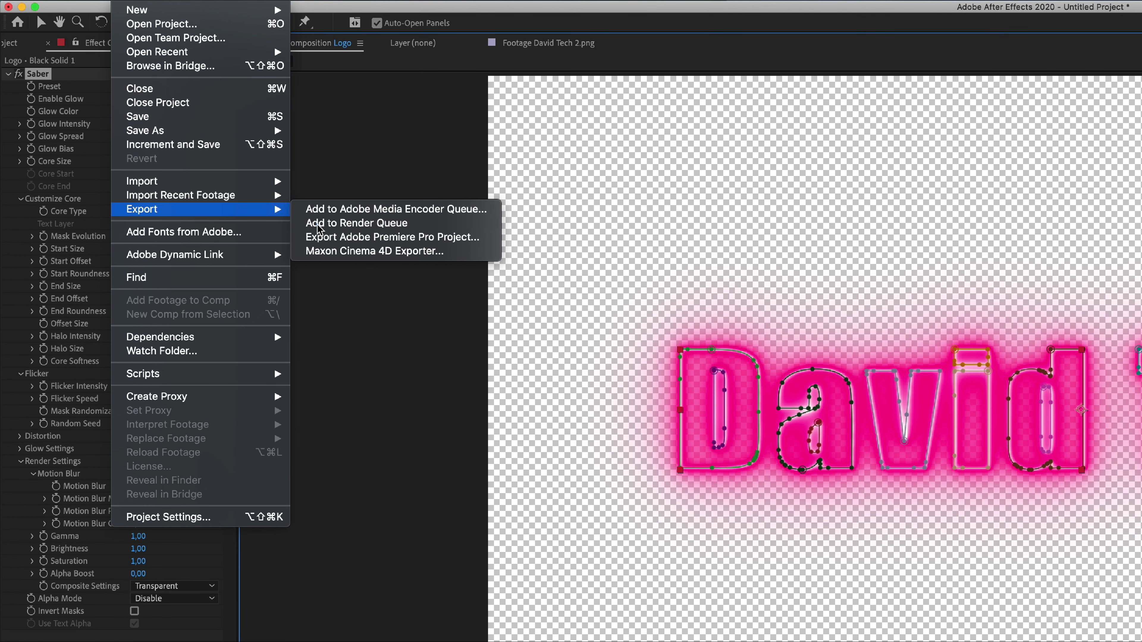
left_click(317, 222)
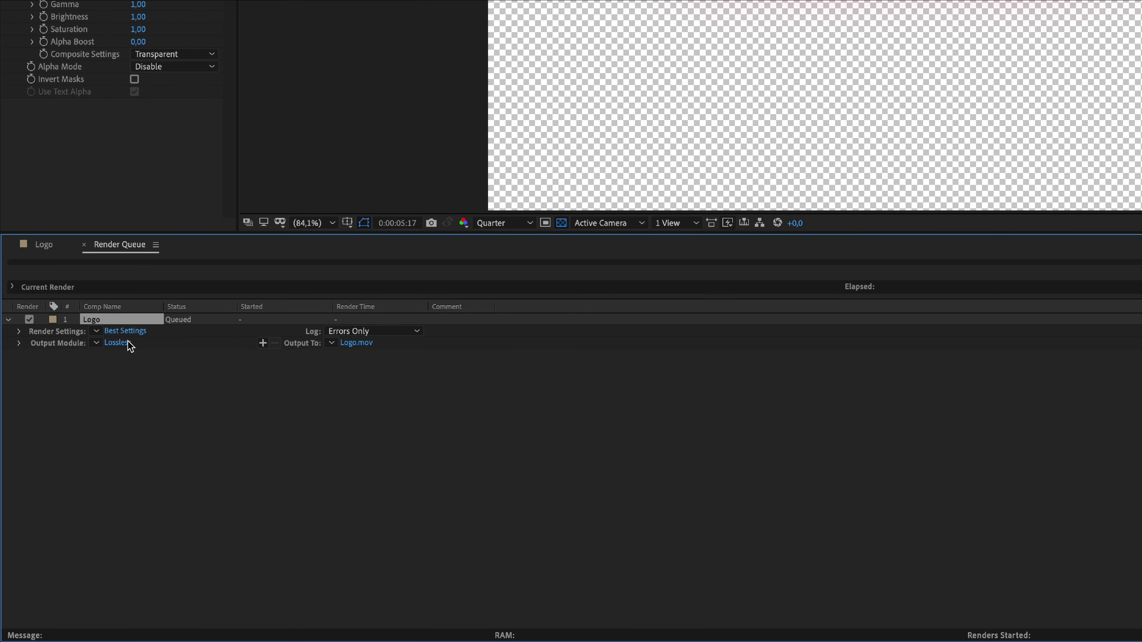
left_click(127, 341)
left_click(871, 36)
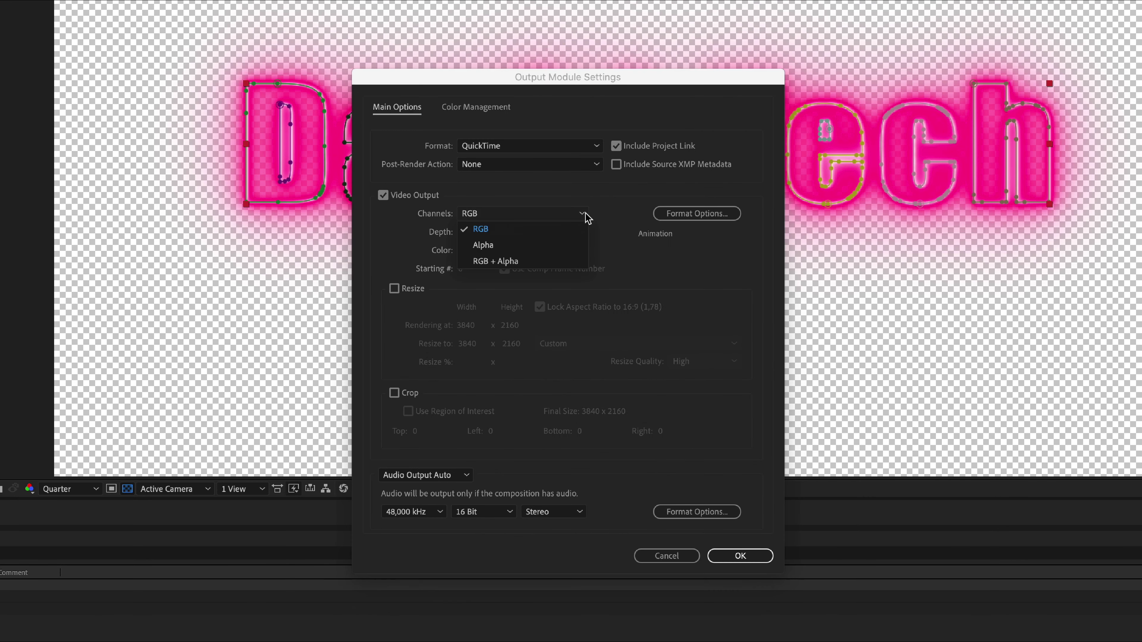
left_click(540, 263)
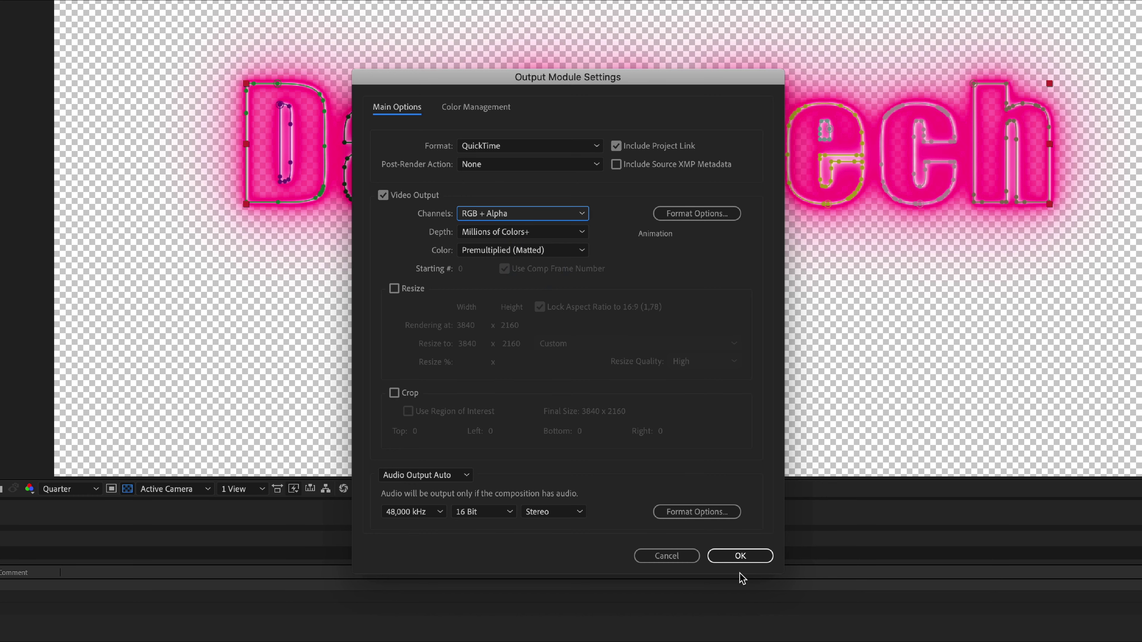
left_click(747, 556)
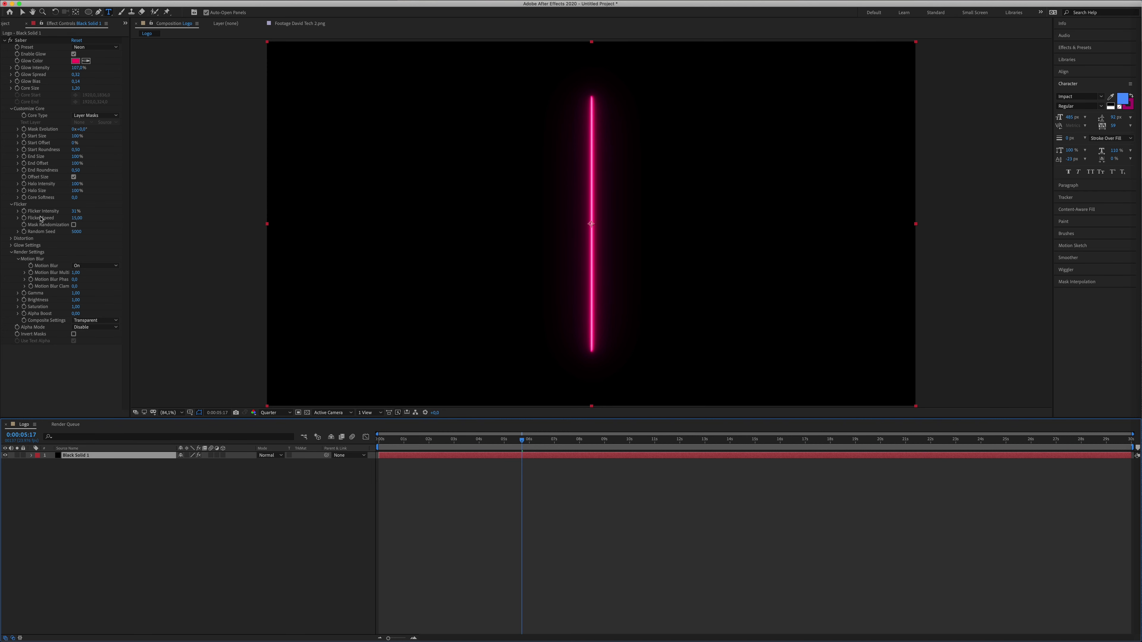
Step: Drag instagram-logo-png-transparent-0.png from the Project panel into the Logo composition
left_click(7, 23)
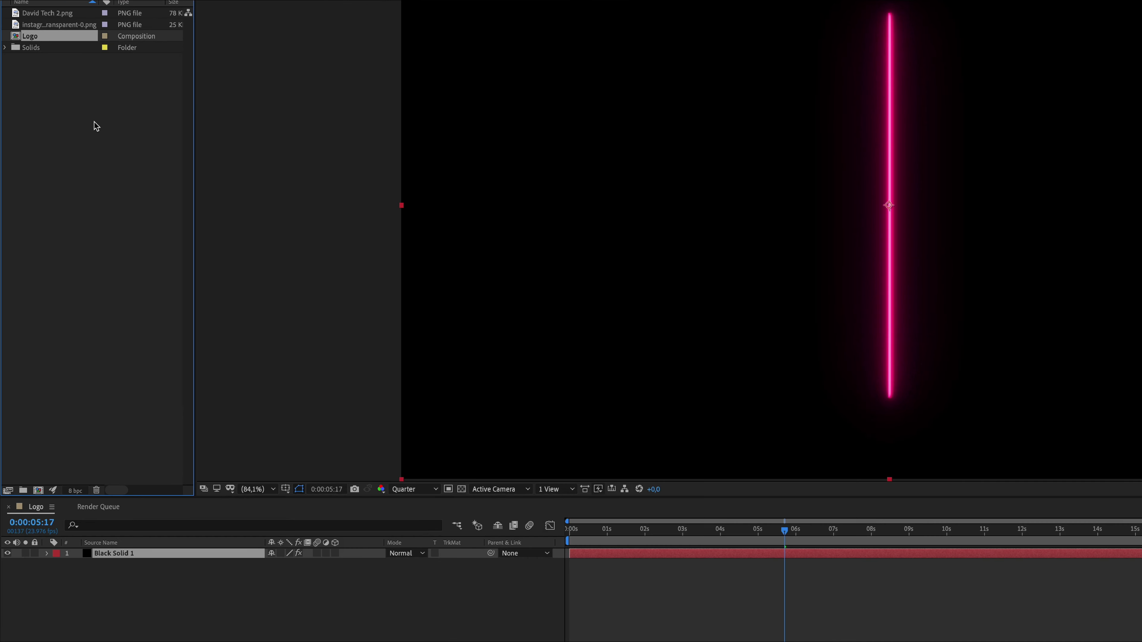
left_click_drag(56, 25, 182, 554)
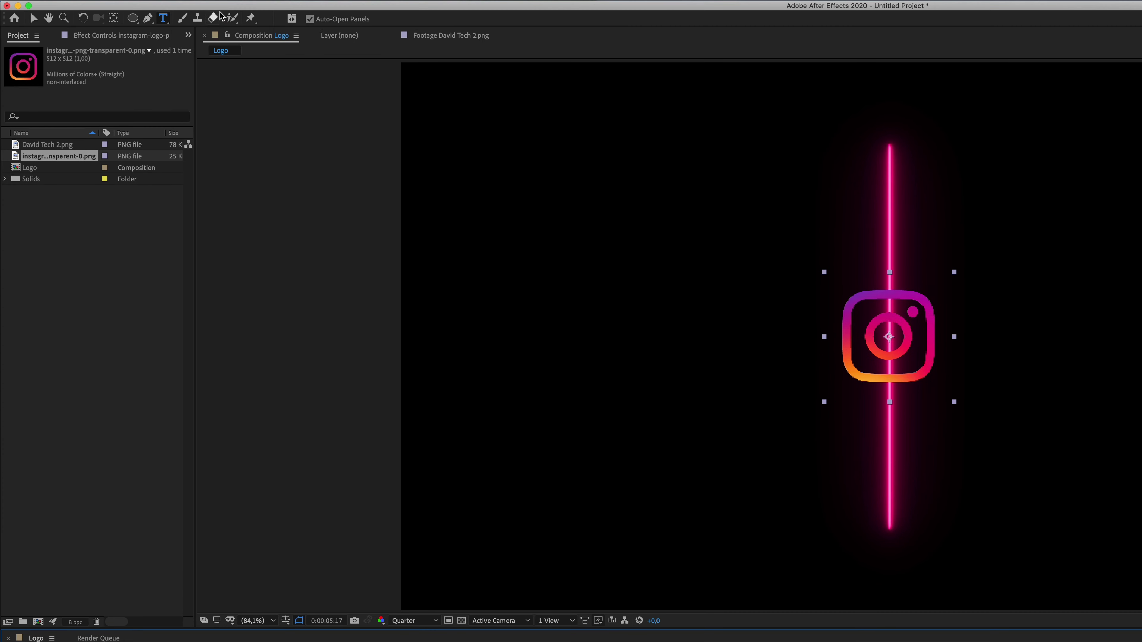
Step: Auto-trace the Instagram logo with default settings and delete the original PNG layer
left_click(221, 4)
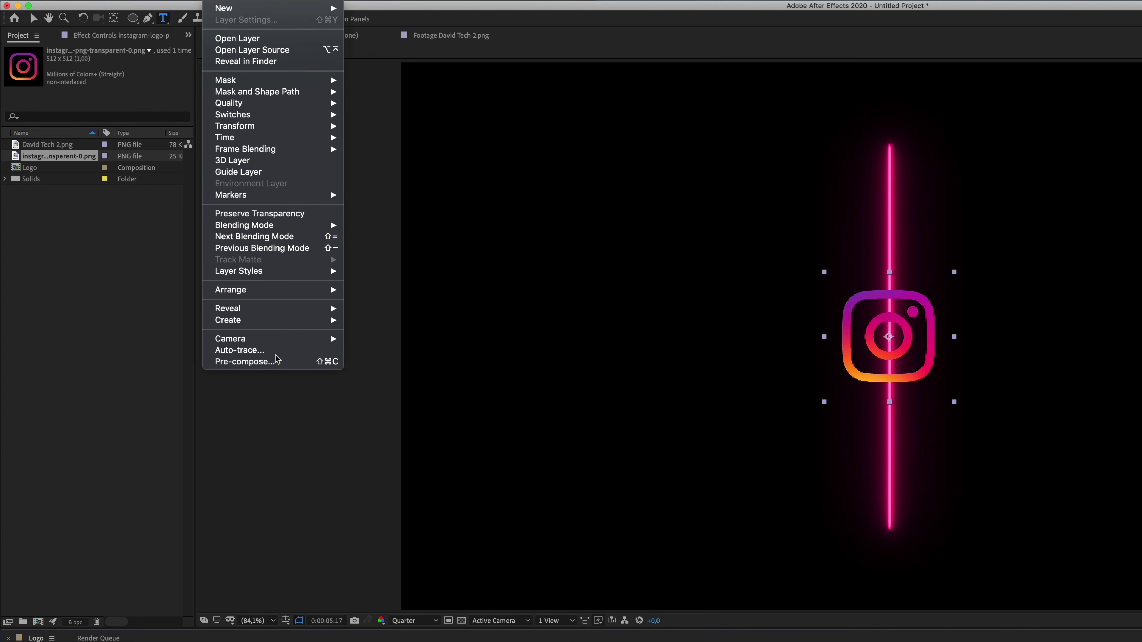
left_click(243, 350)
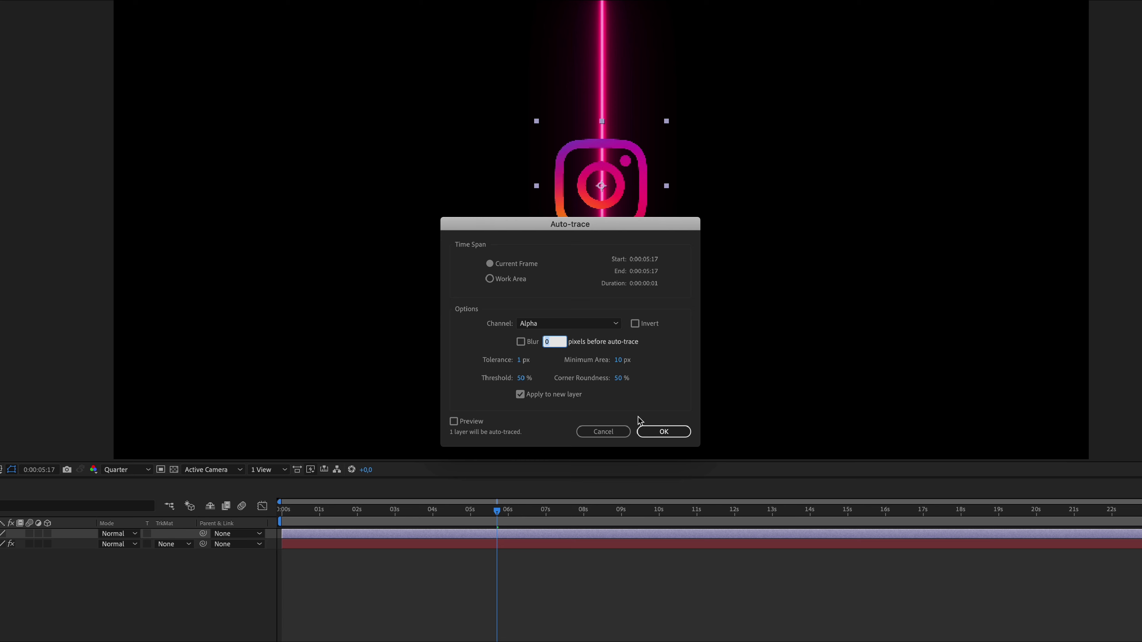
left_click(663, 430)
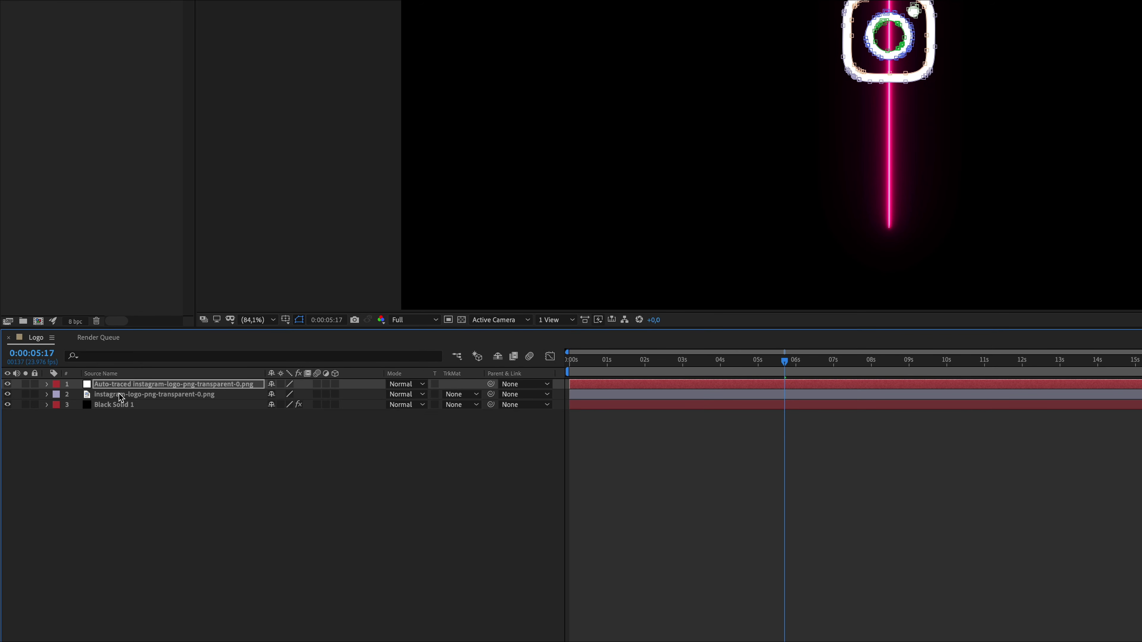
left_click(34, 439)
key("Delete")
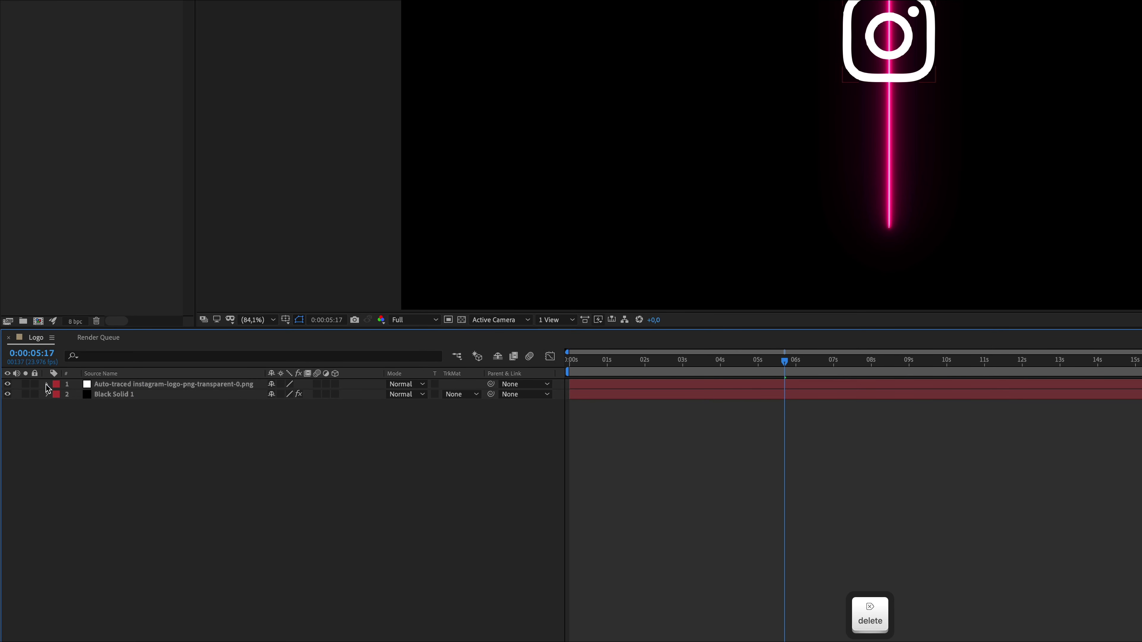
Step: Copy the traced Masks 1–5 onto Black Solid 1 and hide the auto-traced layer
left_click(46, 383)
left_click(56, 395)
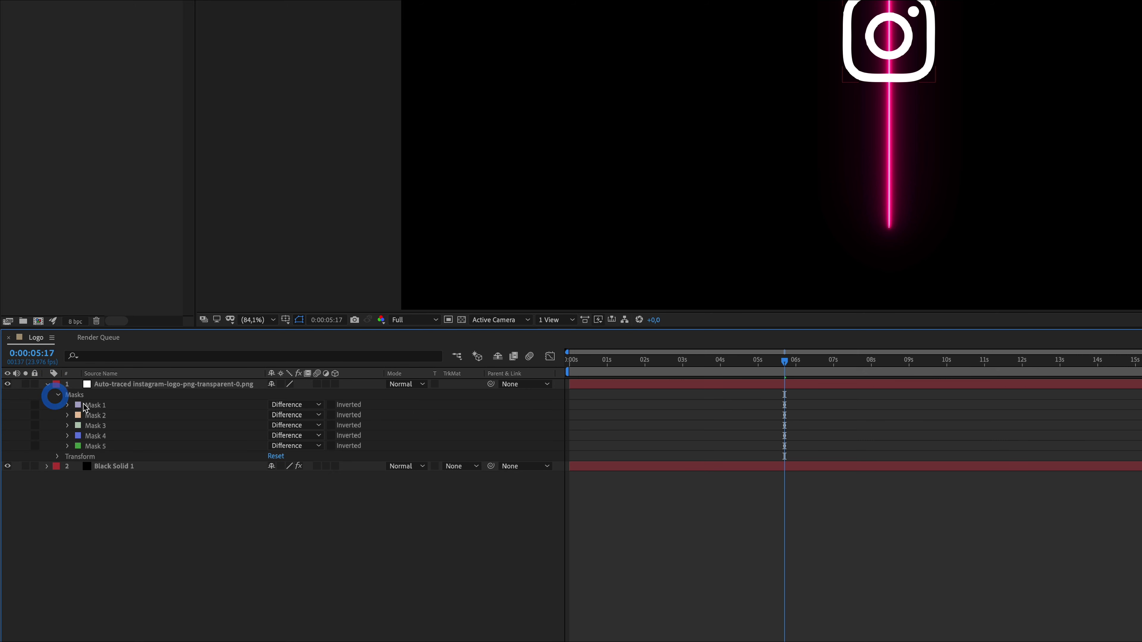
left_click(95, 406)
left_click(124, 447, "shift")
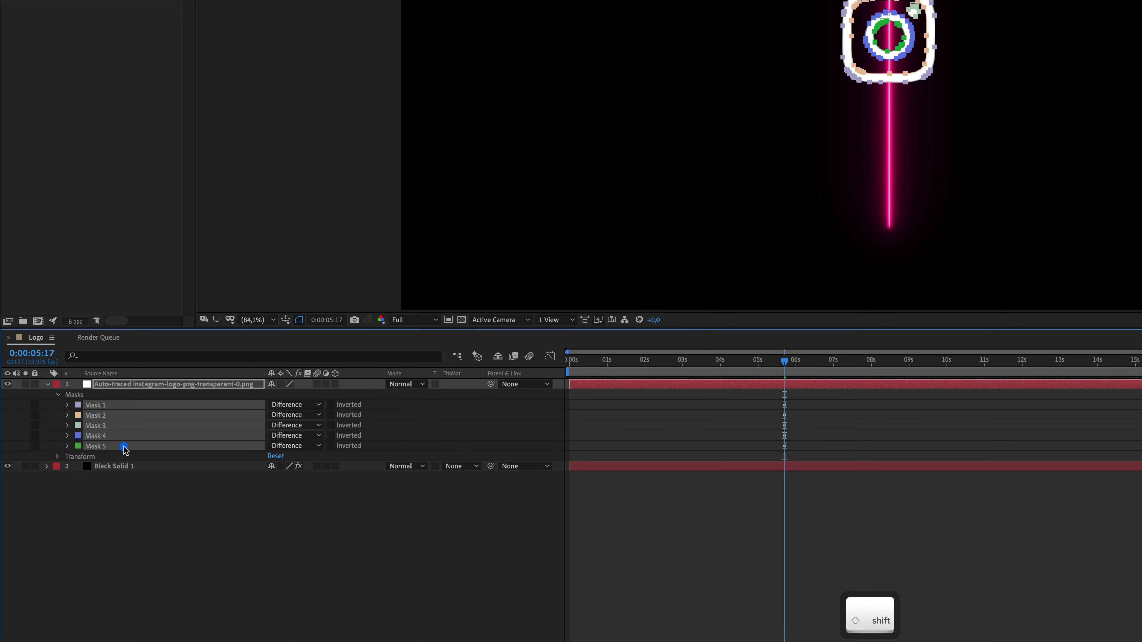
key("super+c")
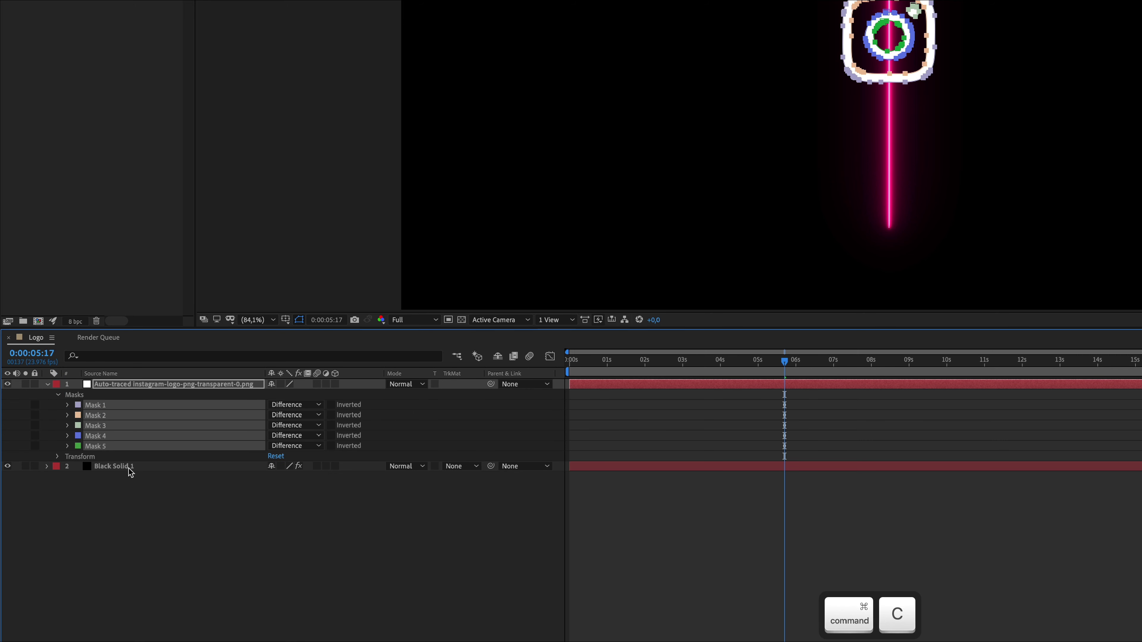
left_click(129, 468)
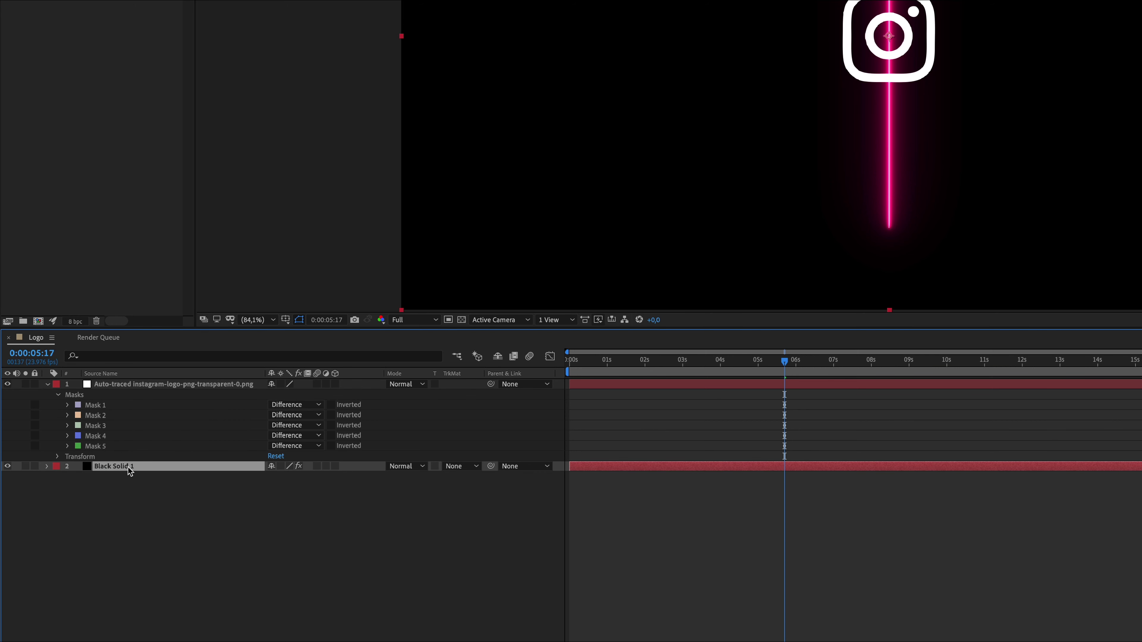
key("super")
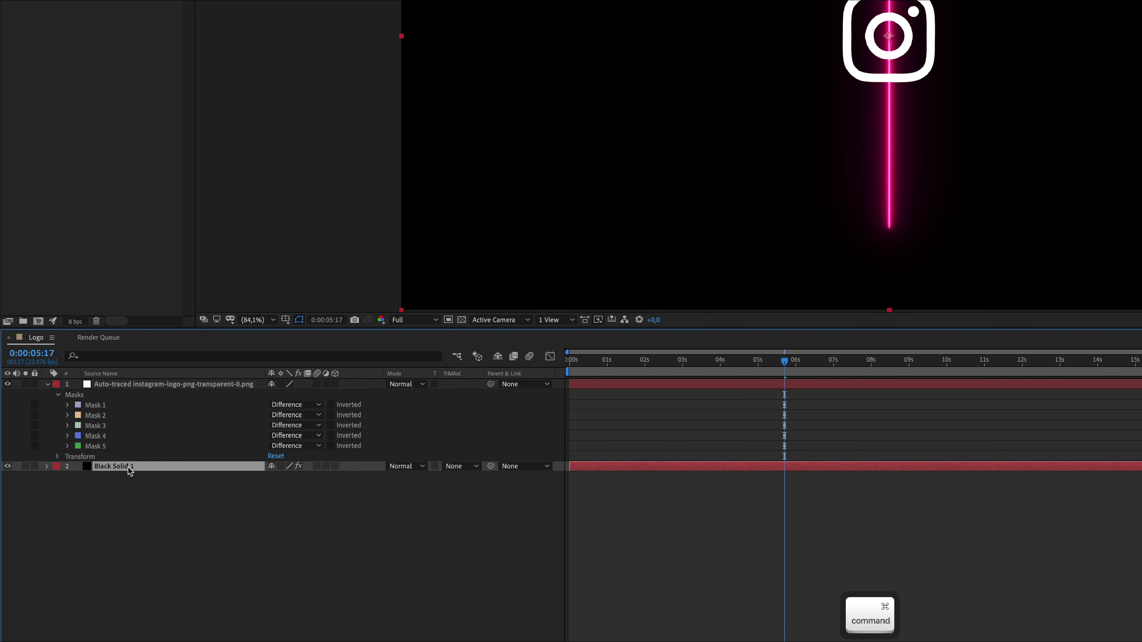
key("super+v")
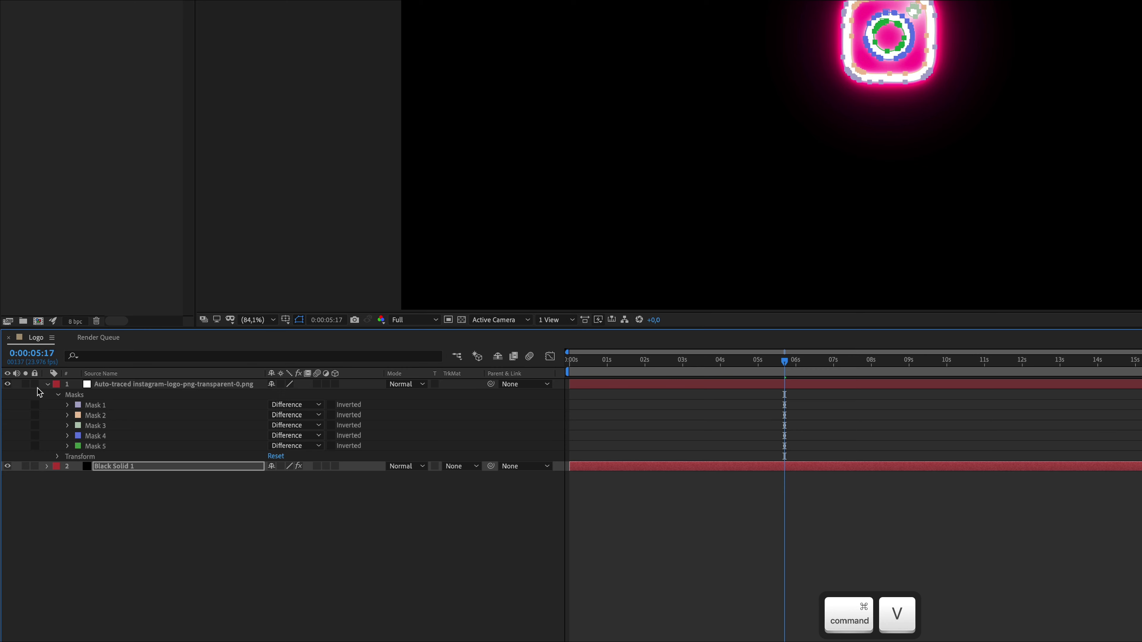
left_click(7, 384)
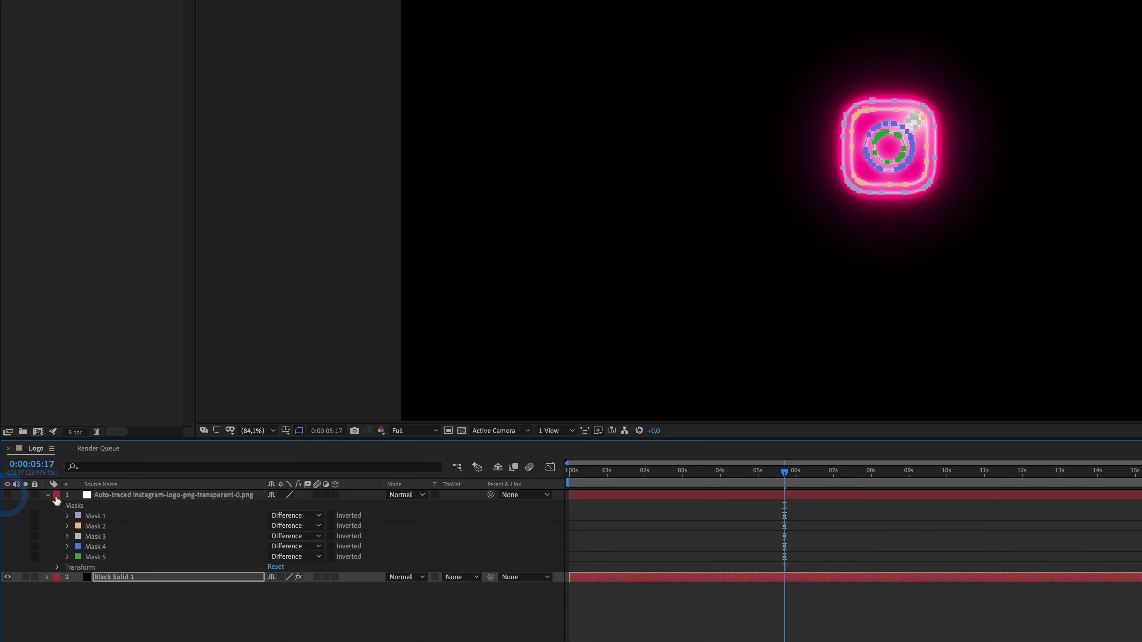
left_click(47, 495)
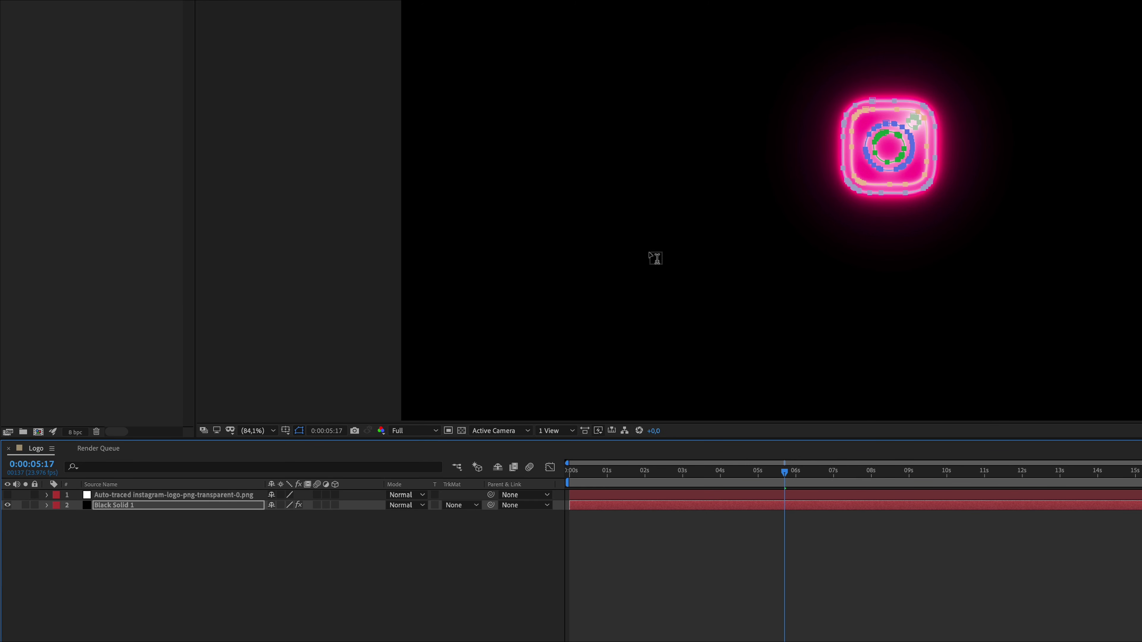
left_click(281, 613)
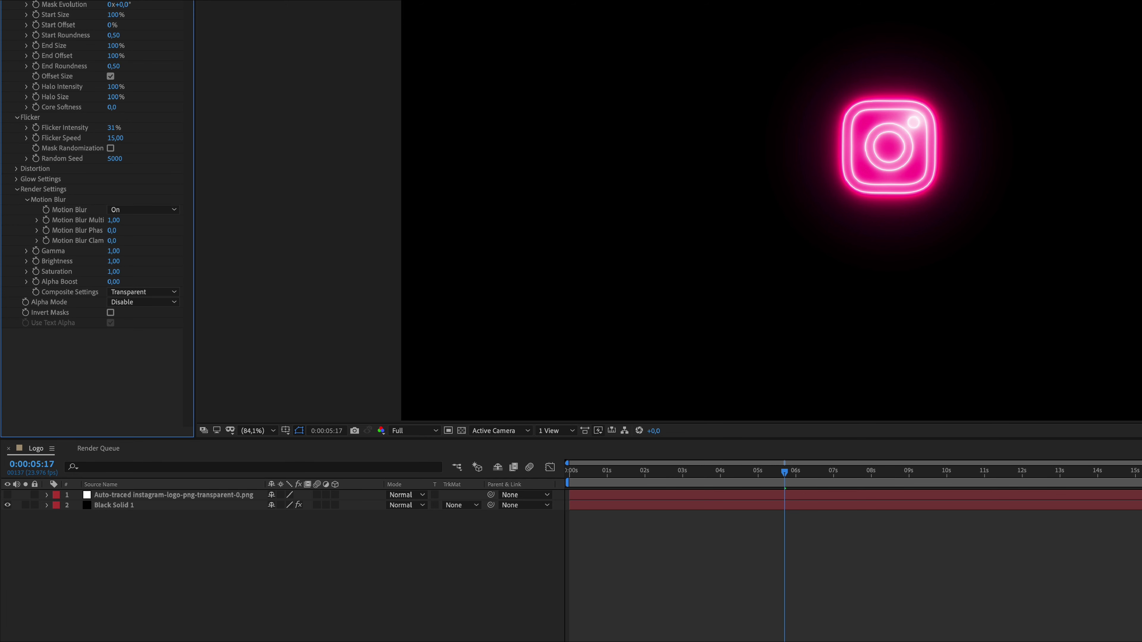
Step: Add an ellipse mask to Black Solid 1 centred on the Instagram logo, with the playhead at 2s
left_click(151, 511)
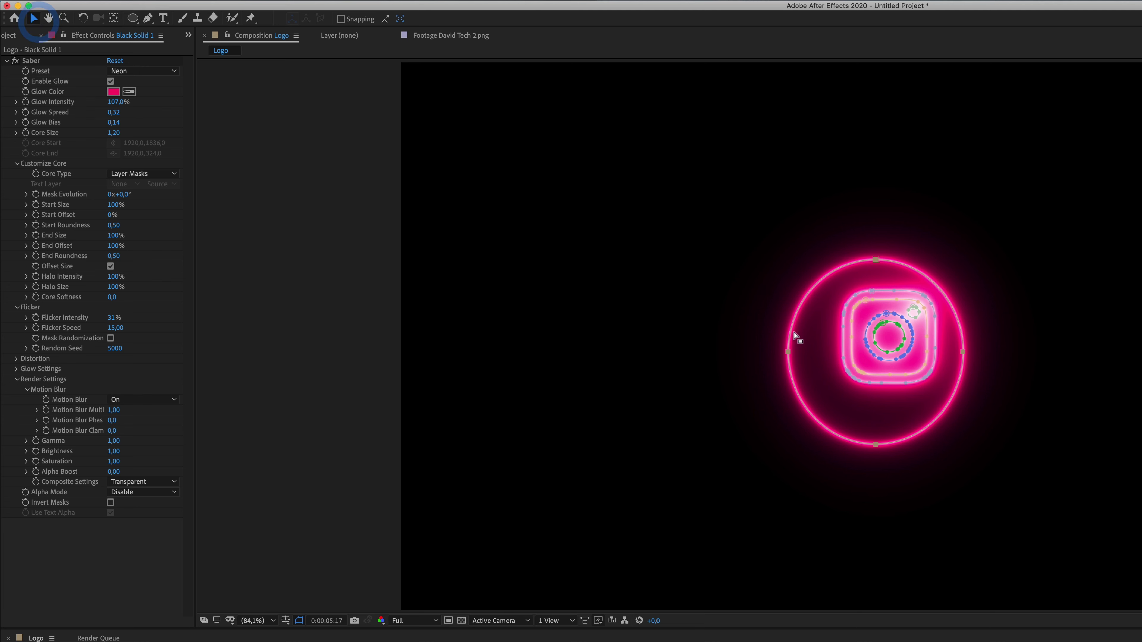
left_click_drag(794, 333, 812, 319)
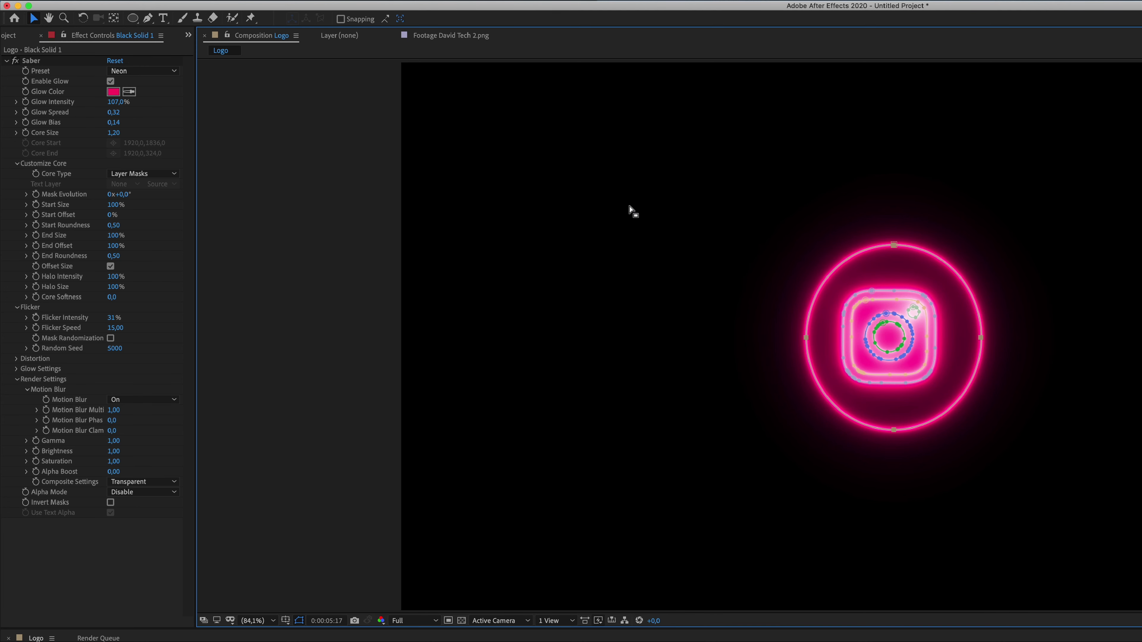
left_click(814, 387)
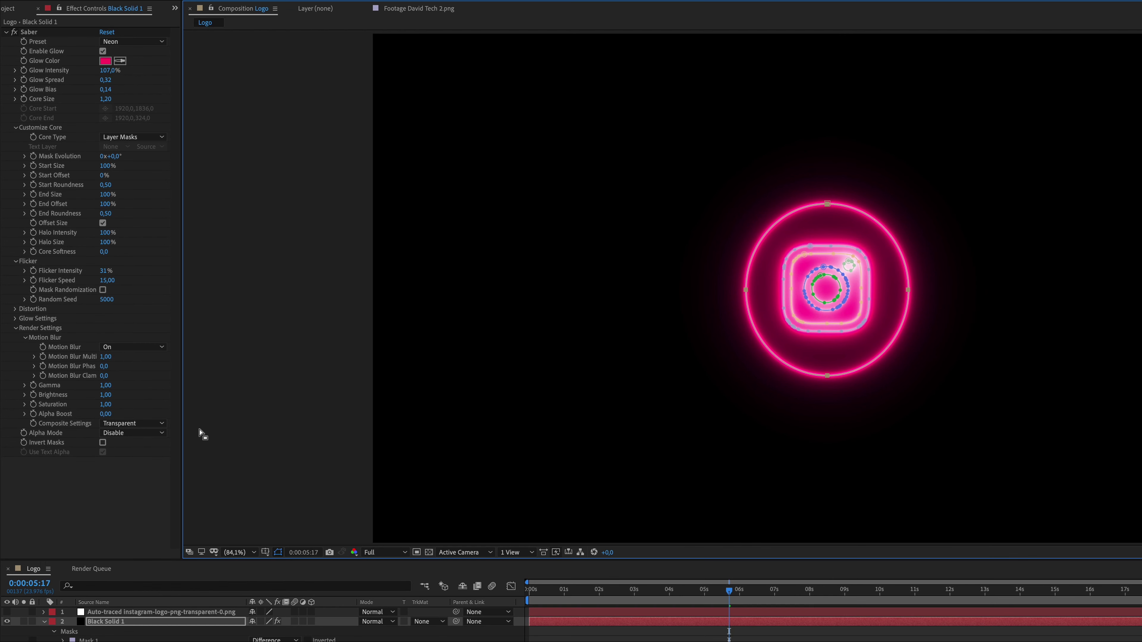
left_click(600, 591)
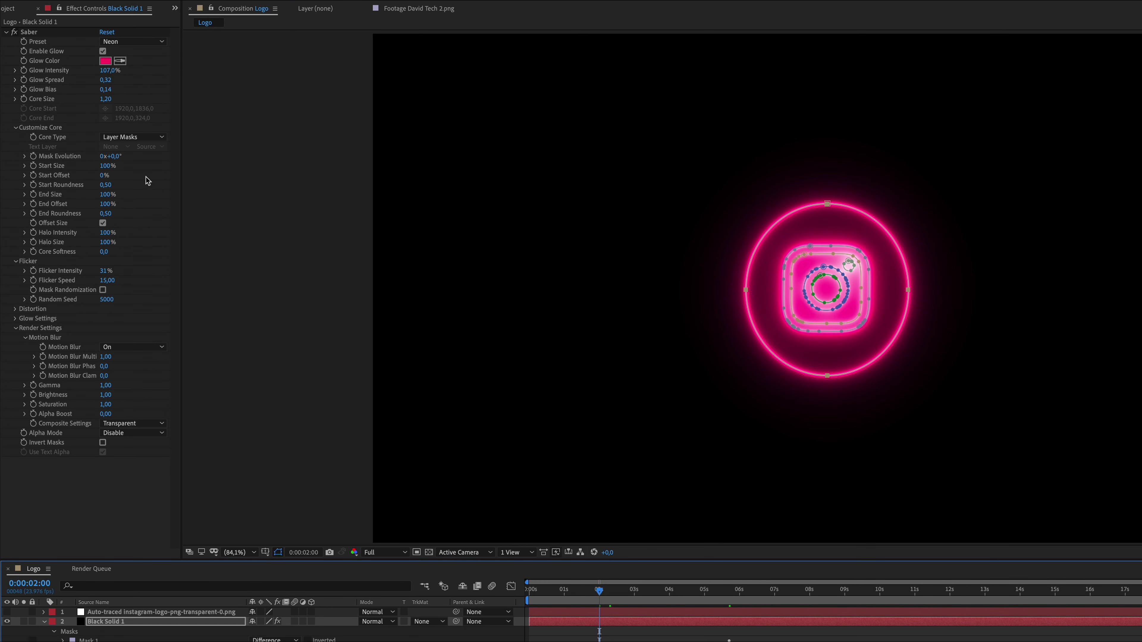
Step: Change the Saber glow colour to blue
left_click(105, 61)
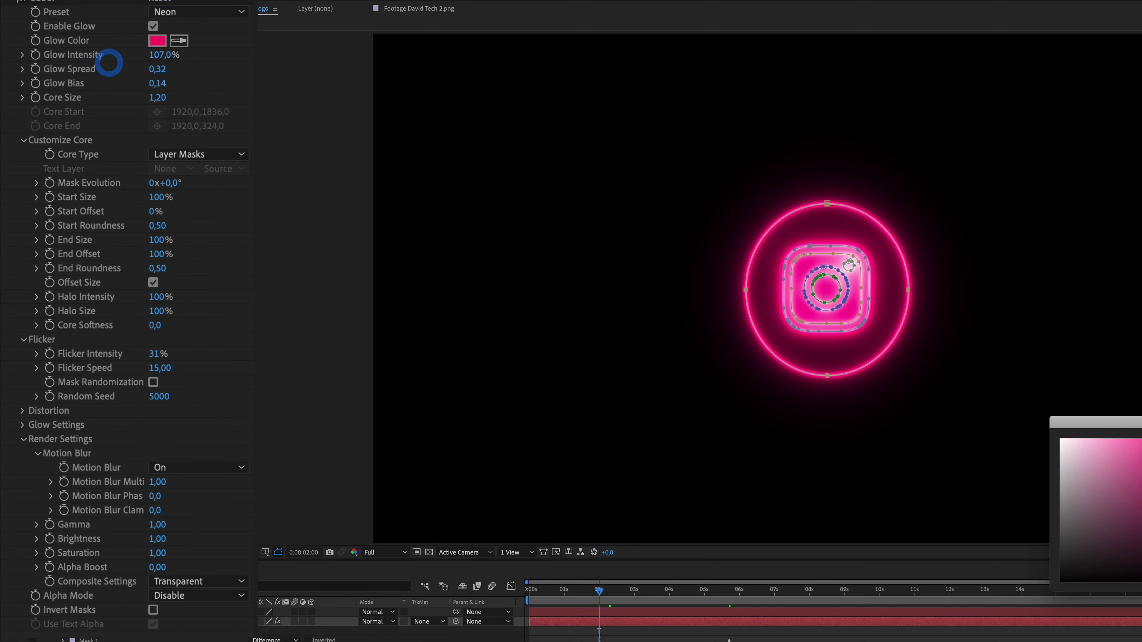
key("Return")
left_click(81, 619)
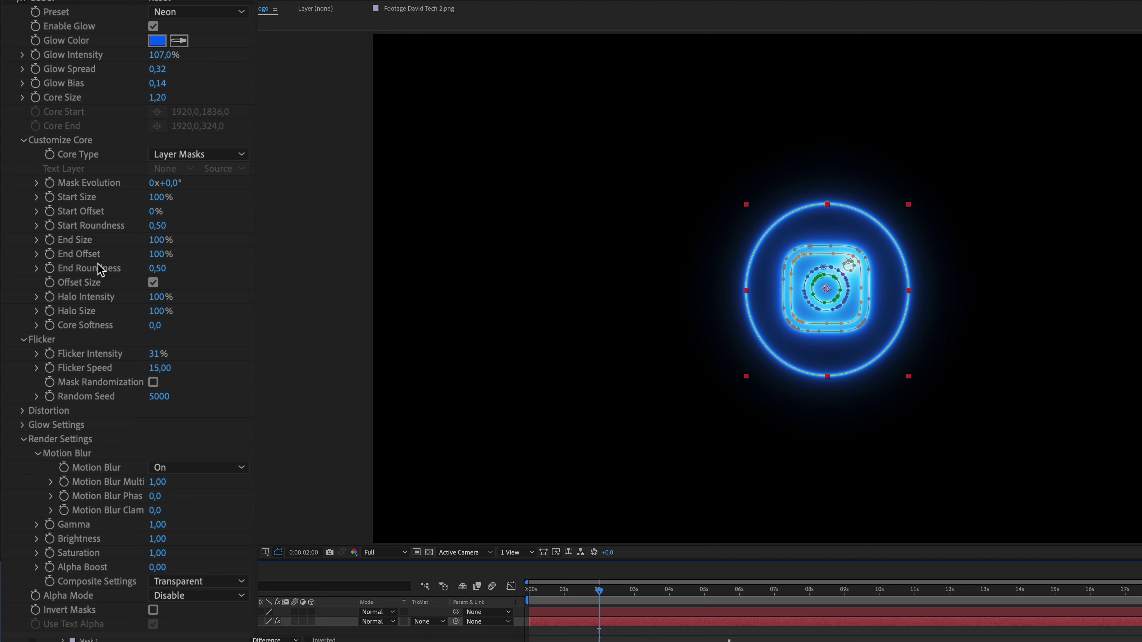
Step: Keyframe End Offset from 0% at 0s to 100% at 2s, then deselect the layer
left_click(48, 256)
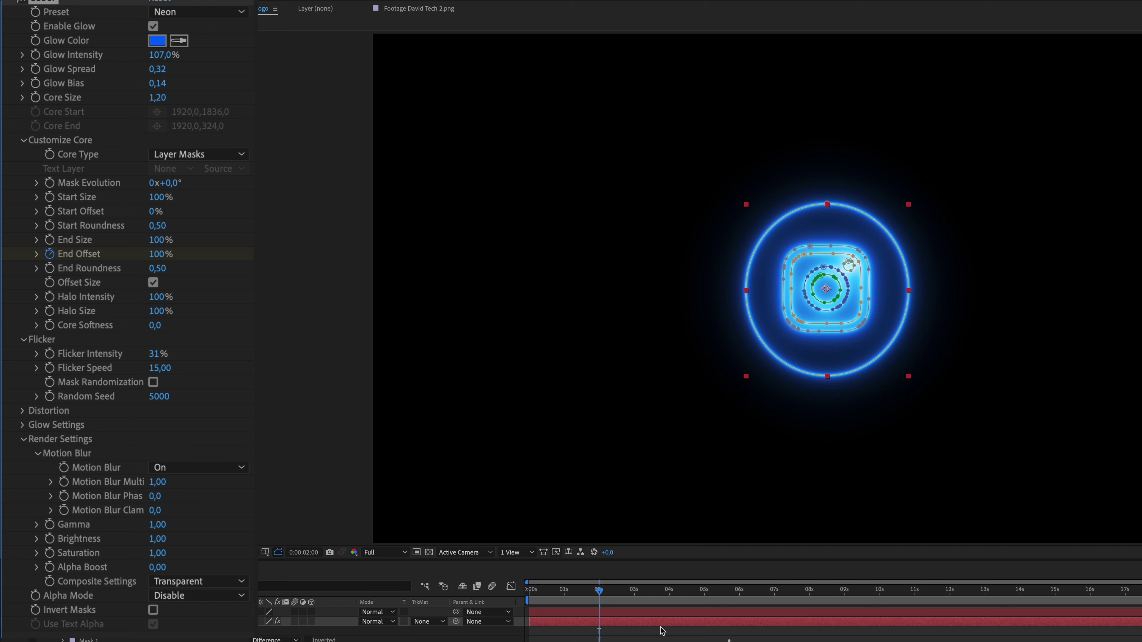
left_click_drag(601, 598, 515, 595)
left_click(160, 255)
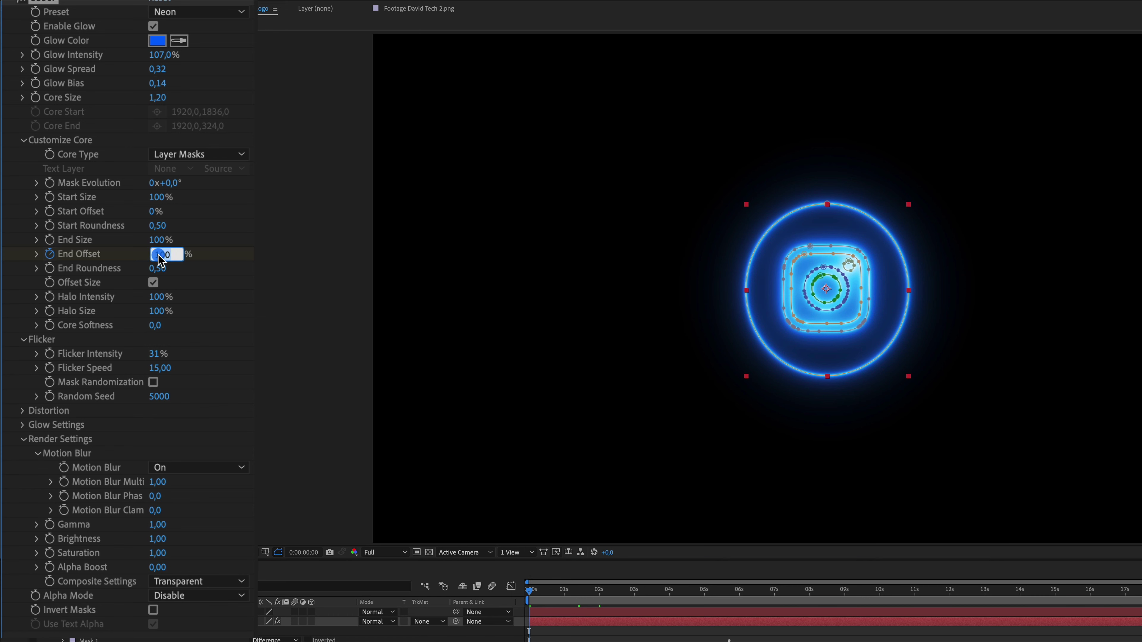
type("0")
key("Return")
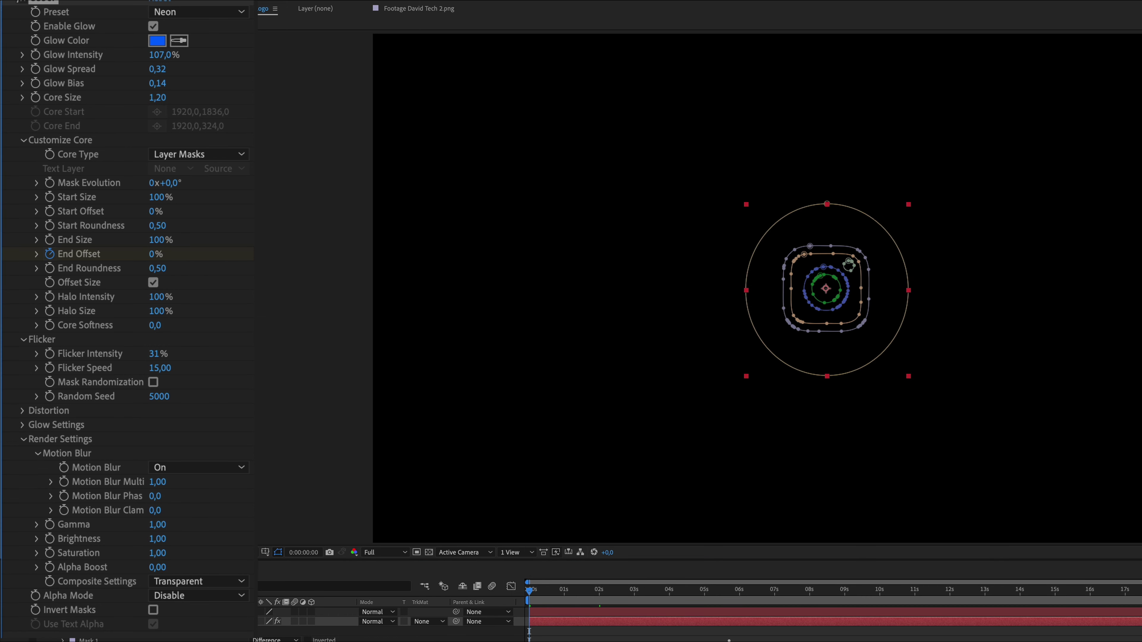
left_click(408, 559)
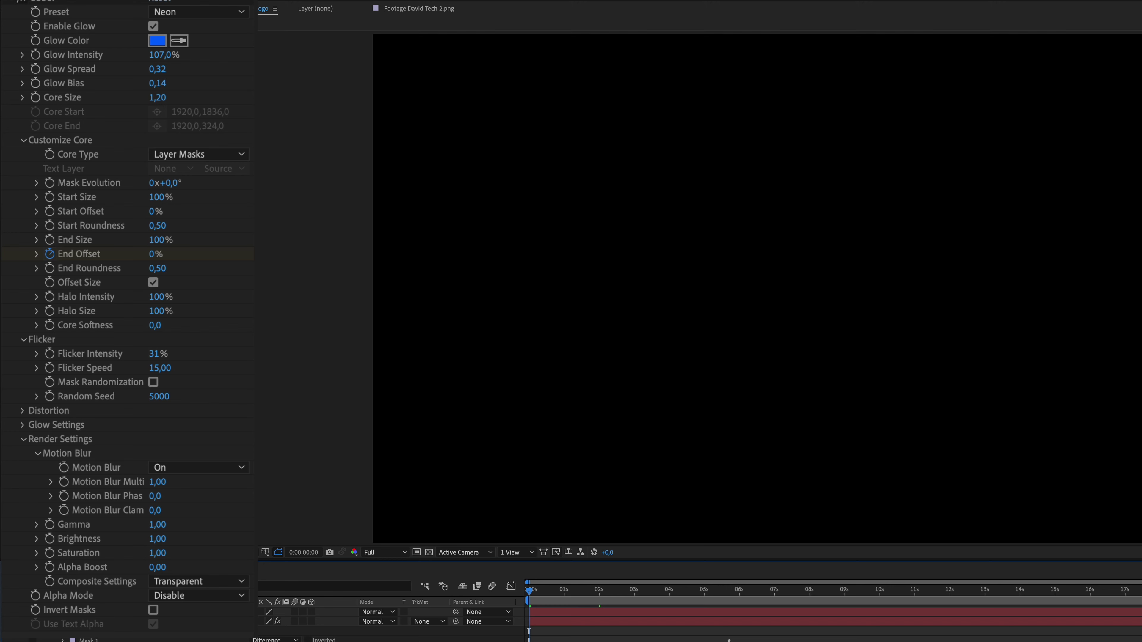
Step: Set preview resolution to Quarter and play the blue neon draw-on animation
left_click(405, 556)
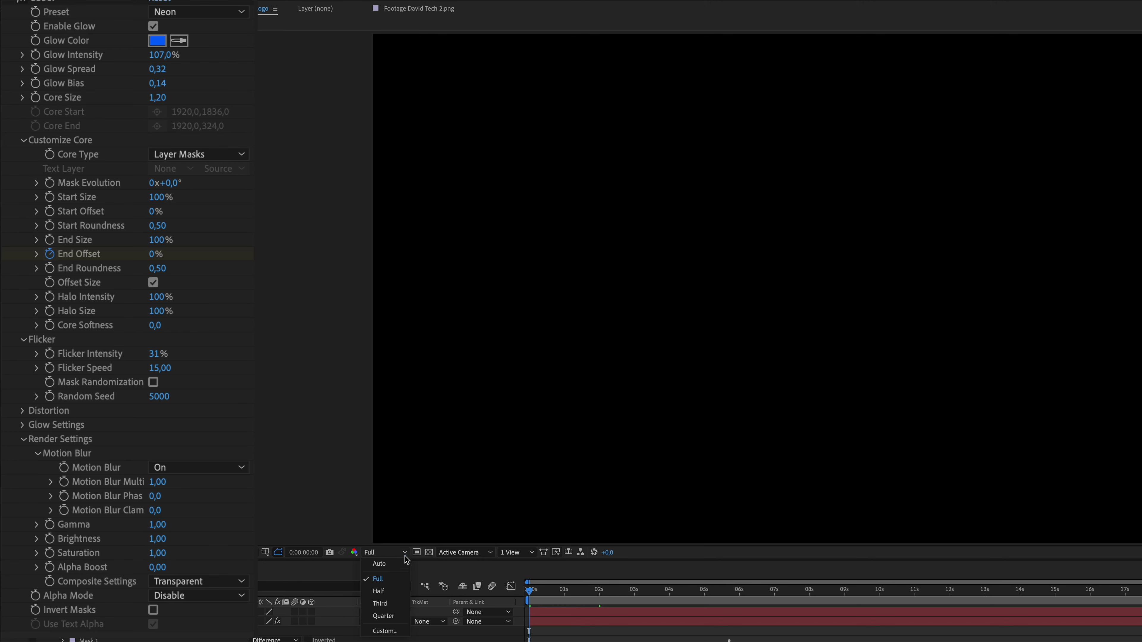
left_click(395, 616)
key("space")
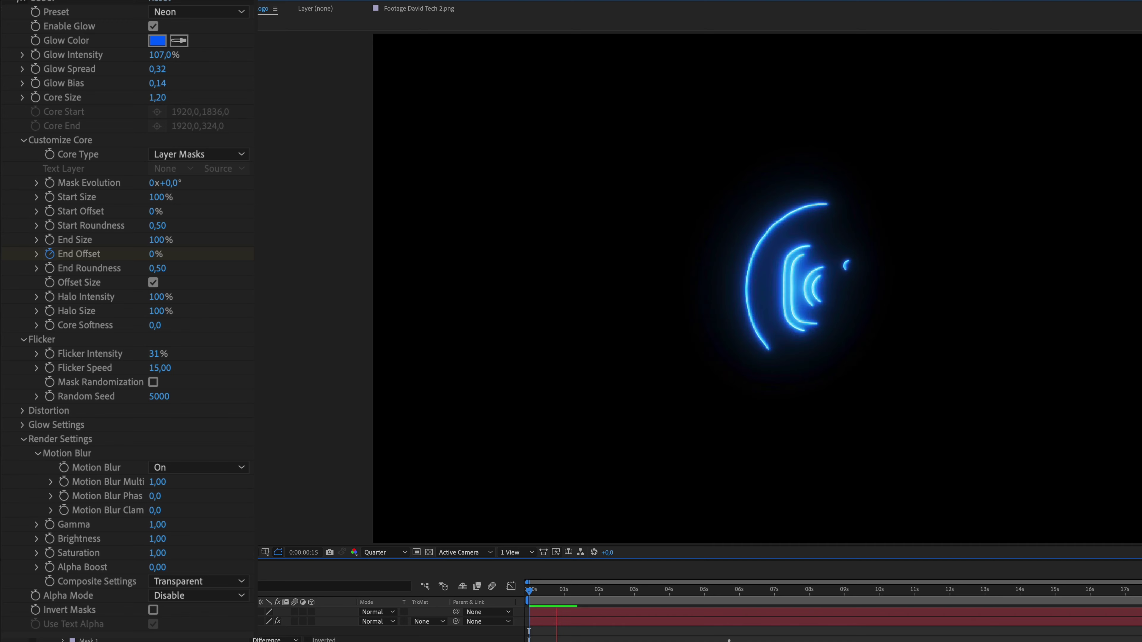